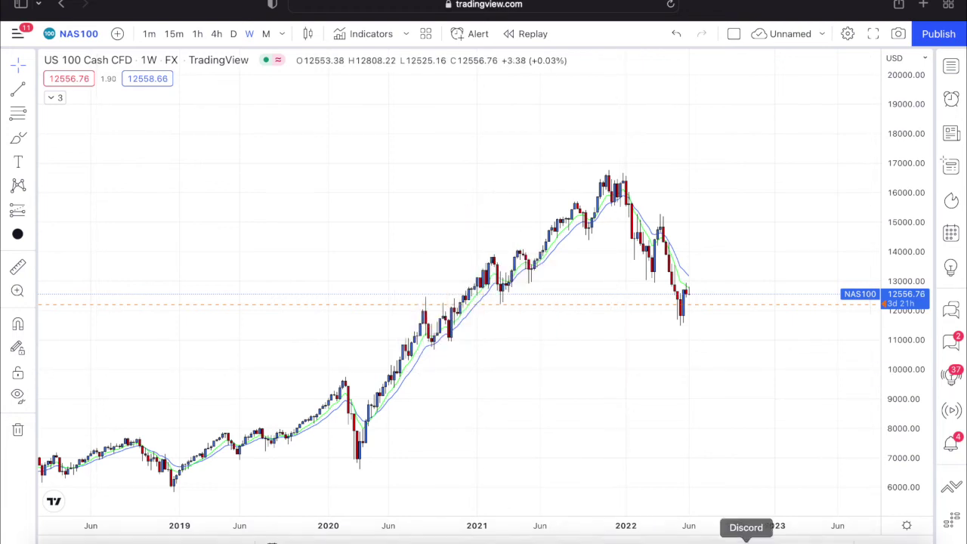
Switch to Discord and look through the channel list of the Forex Traders Zone server
click(746, 541)
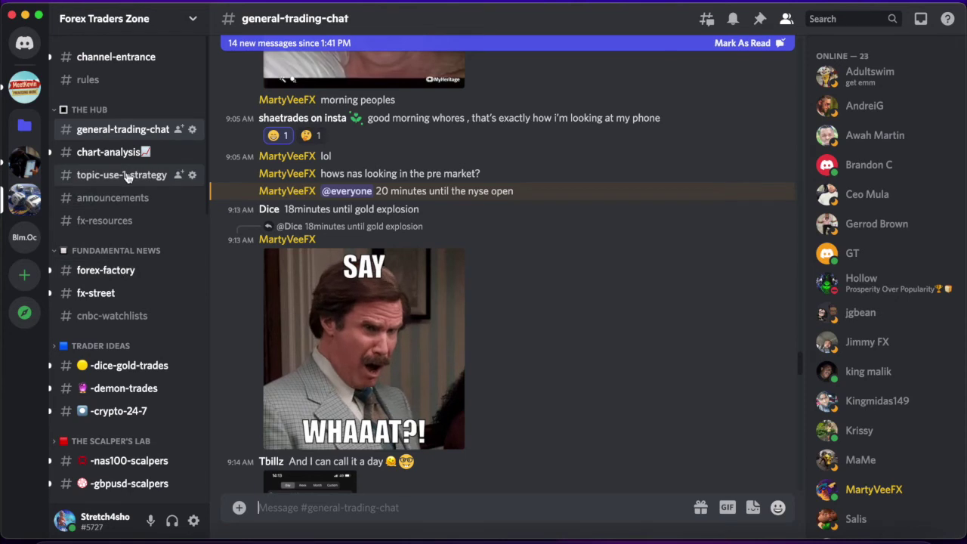
scroll(125, 186, down, 10)
scroll(144, 359, down, 6)
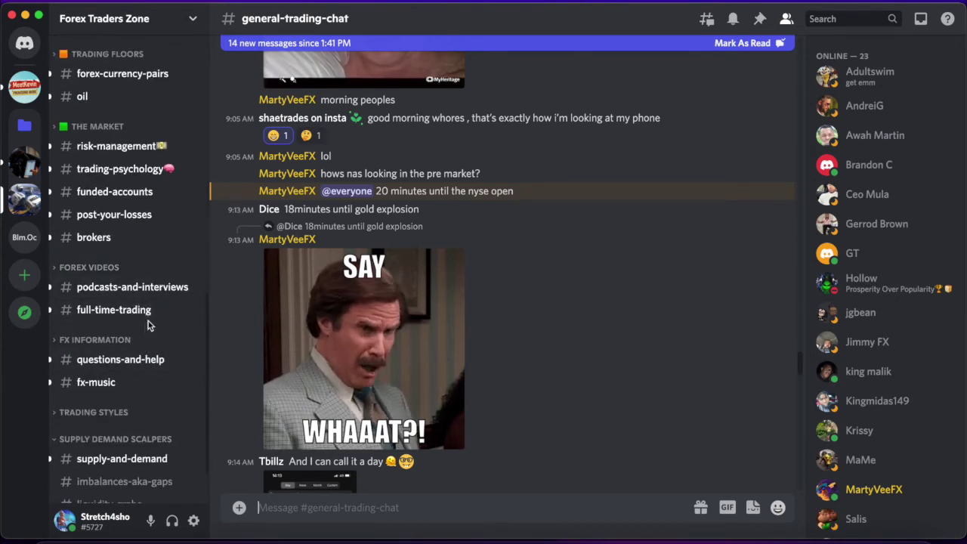
scroll(151, 339, down, 2)
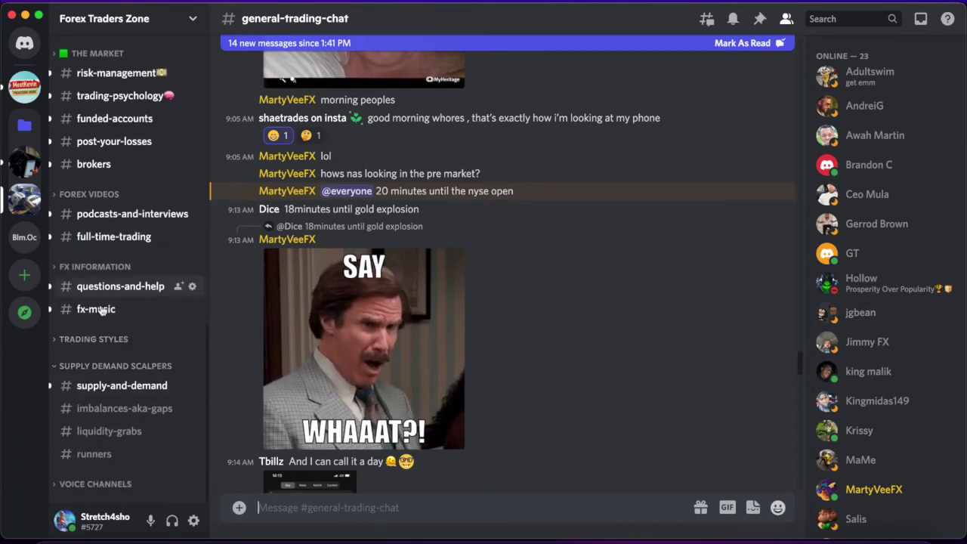
scroll(105, 291, up, 10)
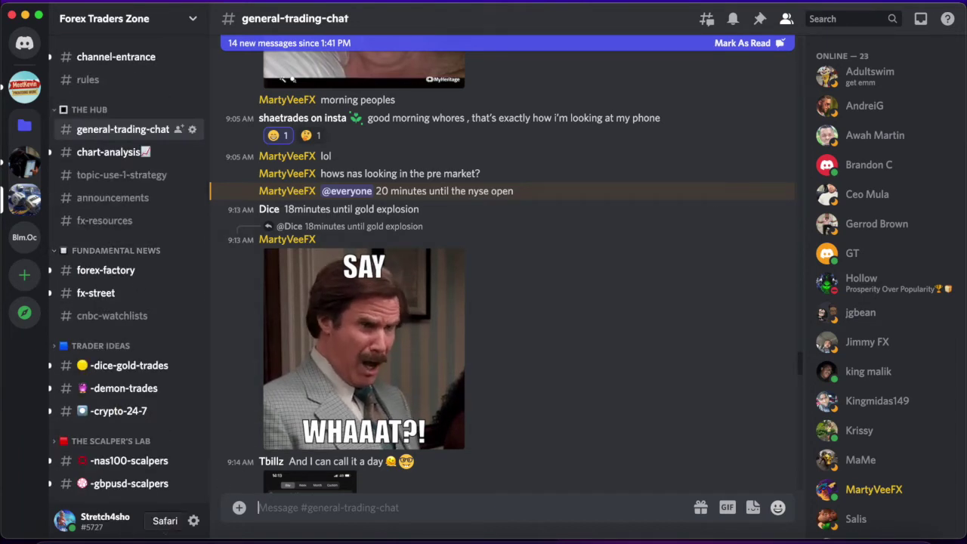
Switch back to TradingView and draw a Fibonacci retracement on the weekly NAS100 chart from the March 2020 low (6648.70) to the high at 16801.98
click(165, 539)
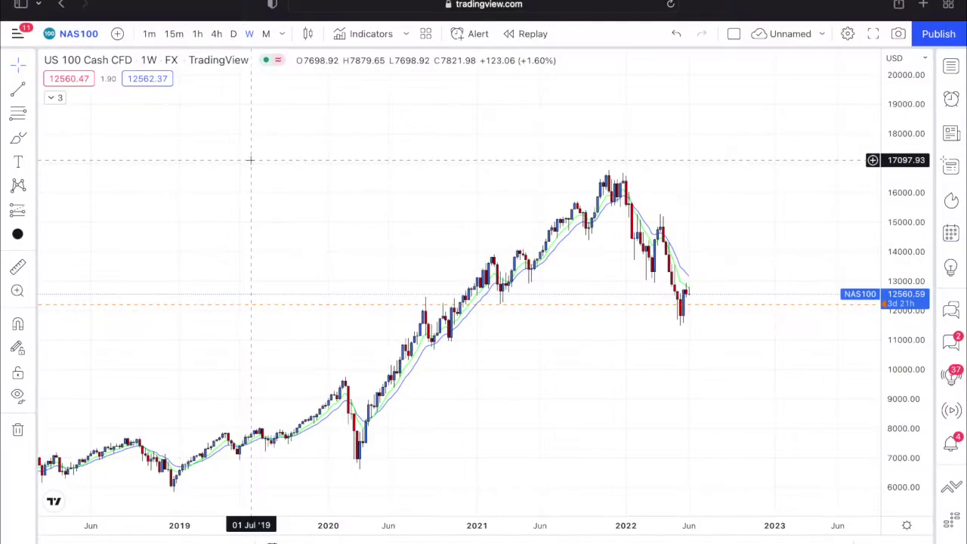
drag(163, 119, 99, 72)
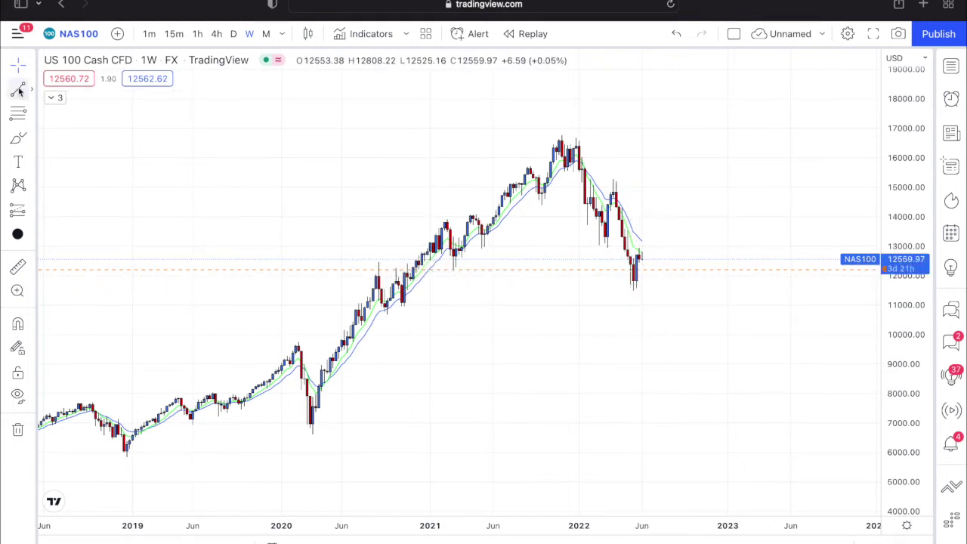
click(14, 114)
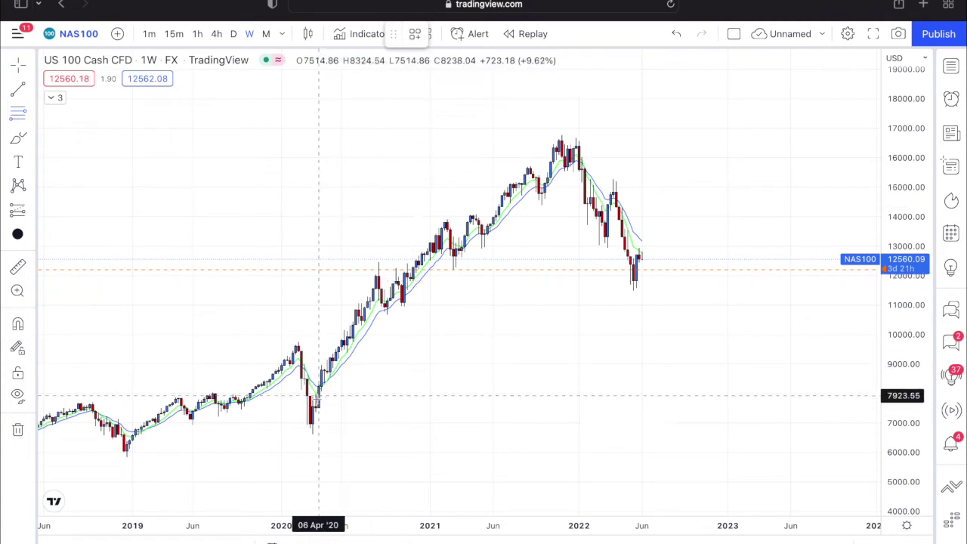
mouse_move(310, 432)
mouse_down()
mouse_move(606, 173)
mouse_move(695, 131)
mouse_move(753, 133)
mouse_up()
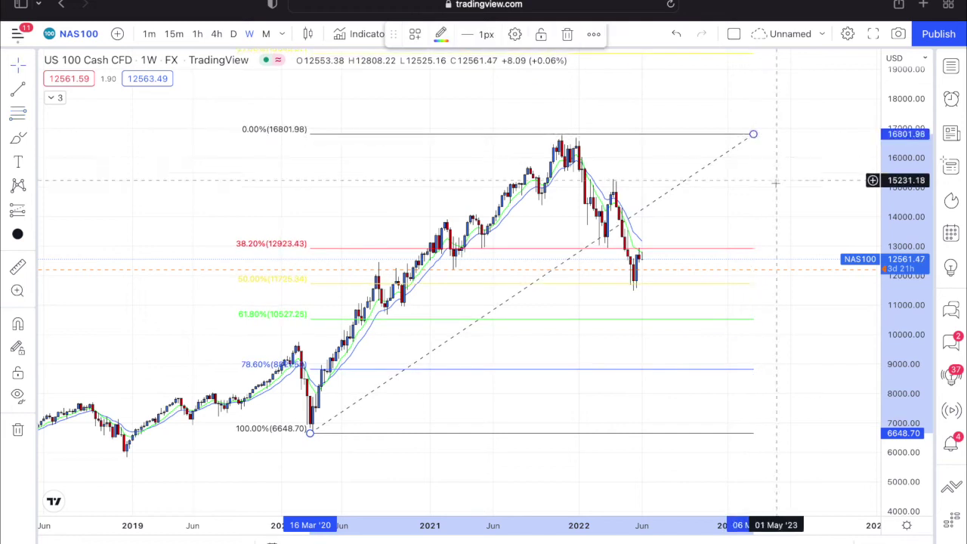
Draw a rectangle between the 50% and 61.8% retracement levels, from about 11702 down to 10518, spanning January 2022 to July 2023
click(19, 142)
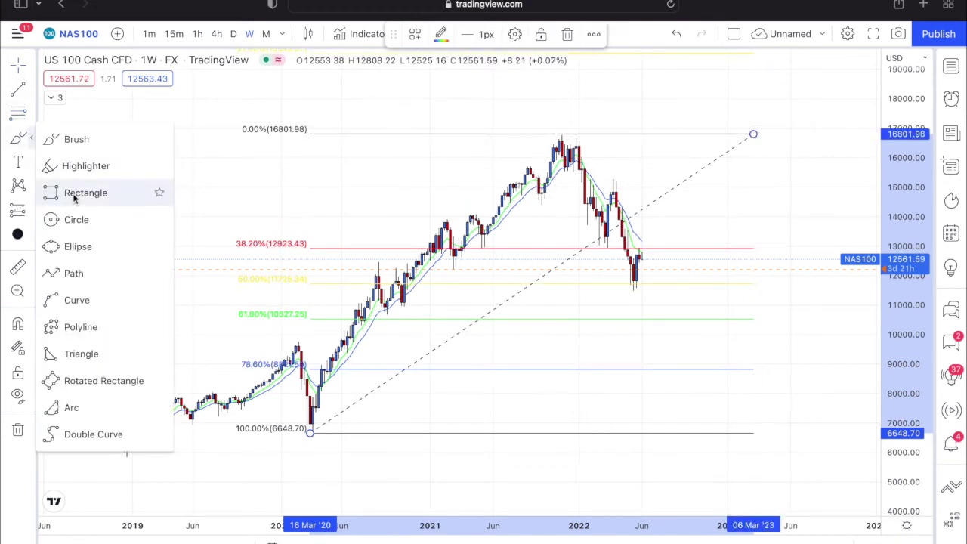
click(80, 190)
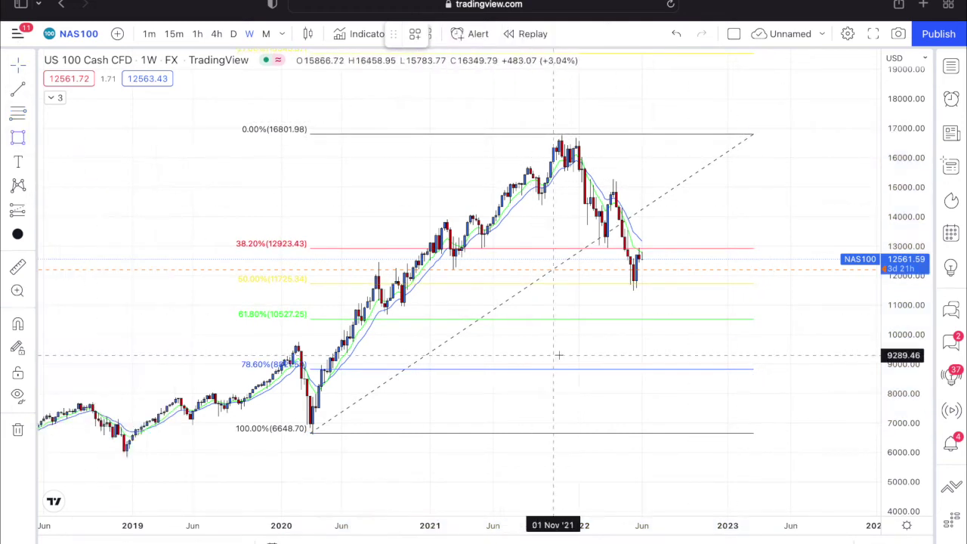
click(584, 318)
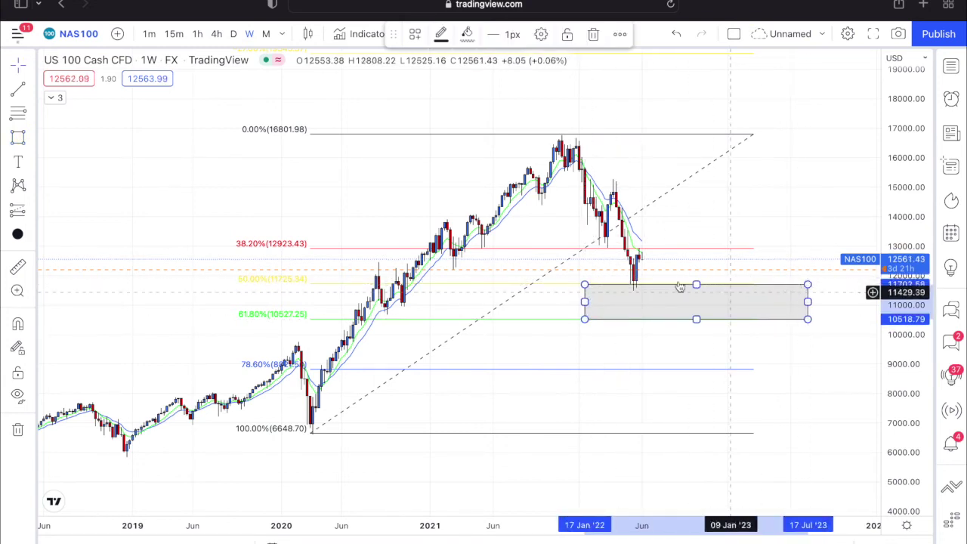
drag(676, 232, 552, 195)
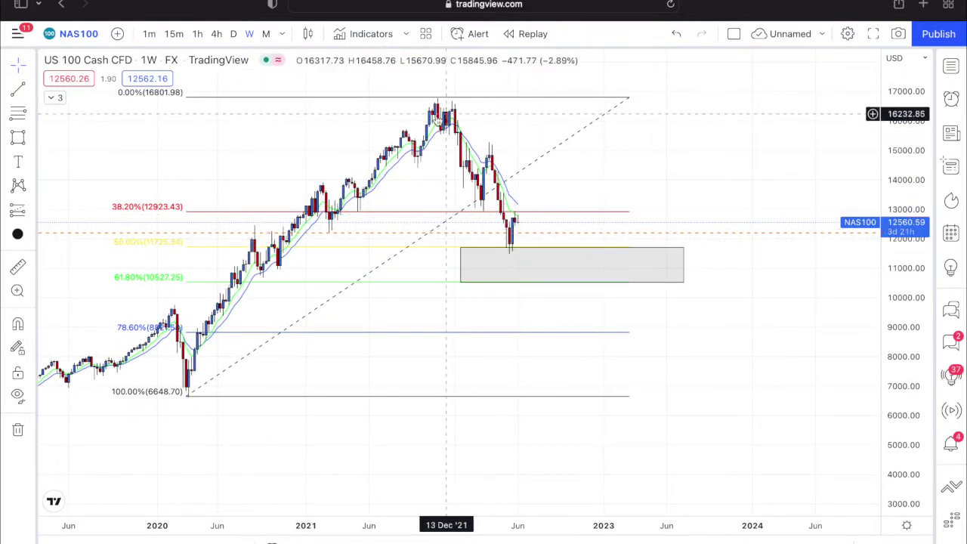
Switch the NAS100 chart to the daily timeframe and examine recent price action around the rectangle zone
click(220, 36)
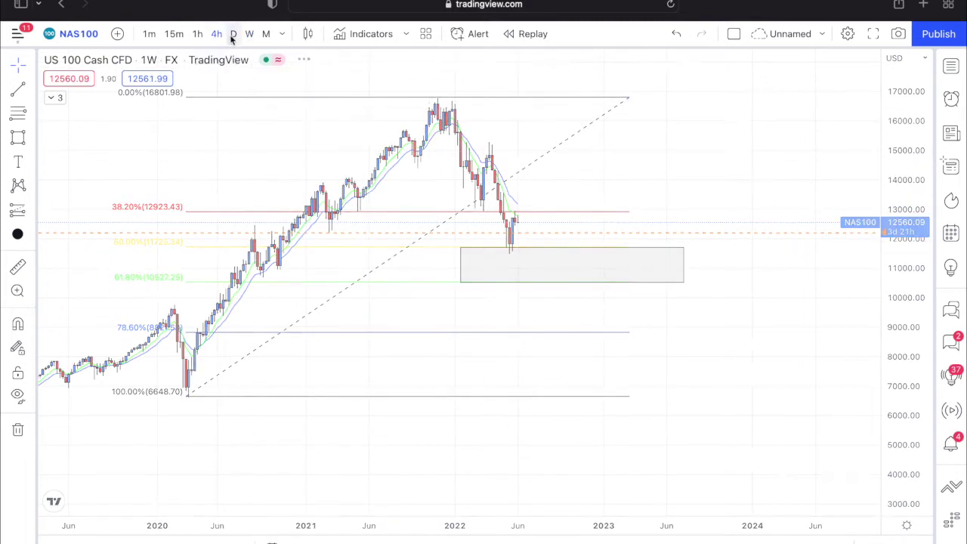
click(232, 34)
drag(905, 342, 868, 214)
drag(634, 528, 492, 509)
drag(702, 134, 729, 301)
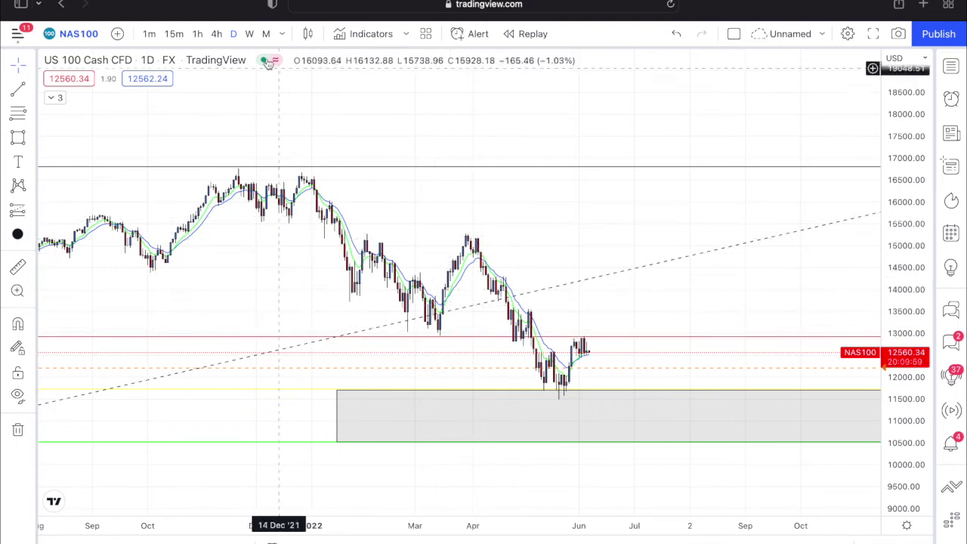
Switch the chart to the 4h timeframe and frame the May to June price action above the rectangle zone
click(216, 34)
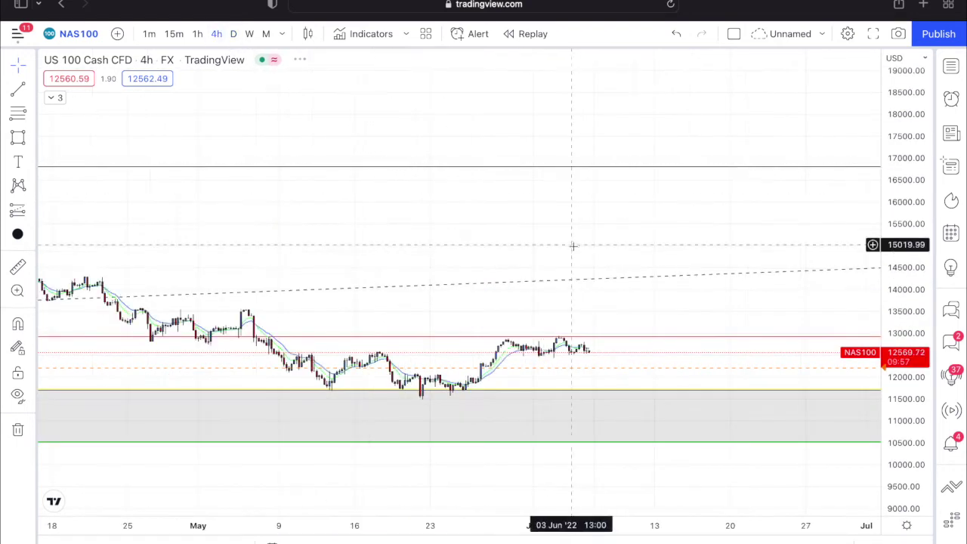
scroll(572, 246, down, 5)
drag(895, 359, 838, 98)
drag(680, 533, 539, 534)
drag(618, 310, 582, 181)
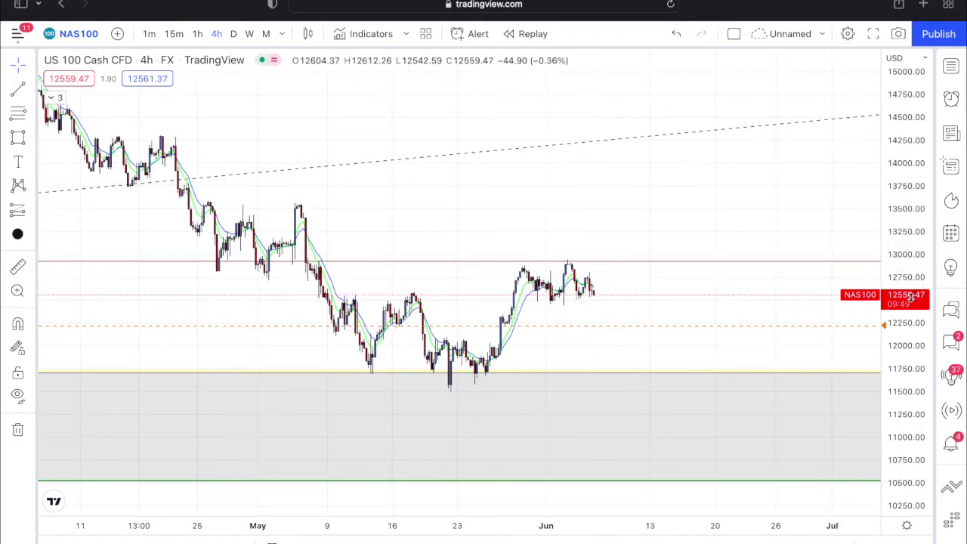
drag(910, 295, 908, 233)
drag(745, 205, 820, 127)
drag(543, 533, 500, 523)
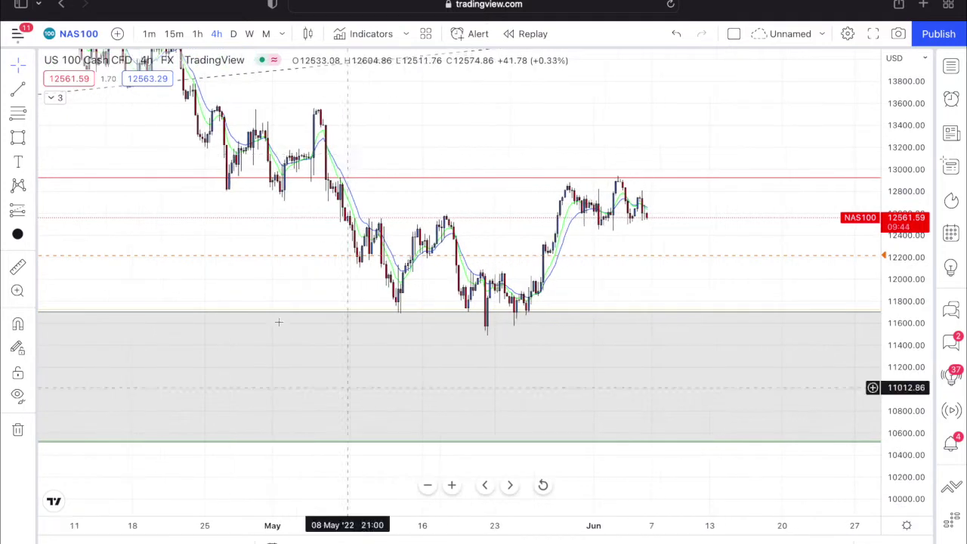
Draw a trend line with the BOS template at 12722.26, from the 2 May swing low to the 5 May break
click(30, 90)
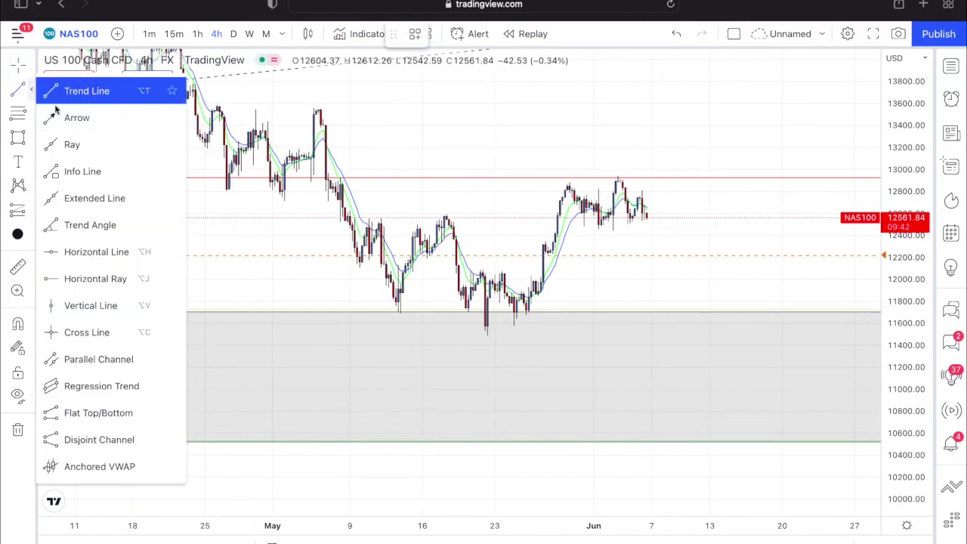
click(423, 39)
click(467, 91)
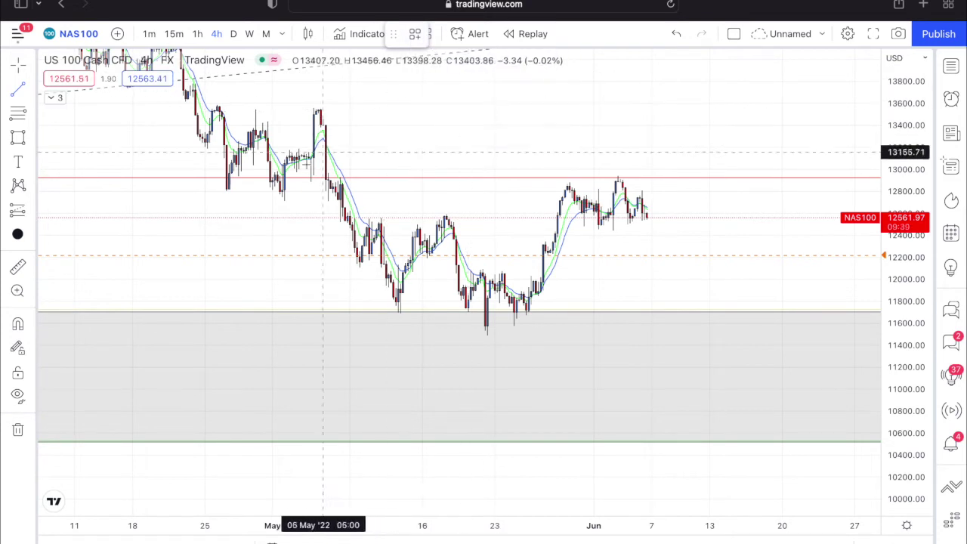
click(284, 198)
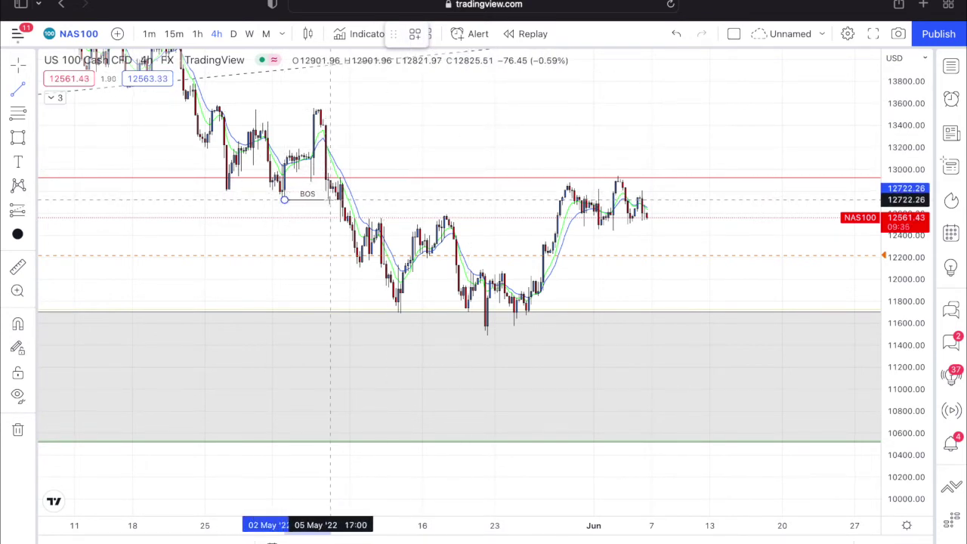
click(330, 199)
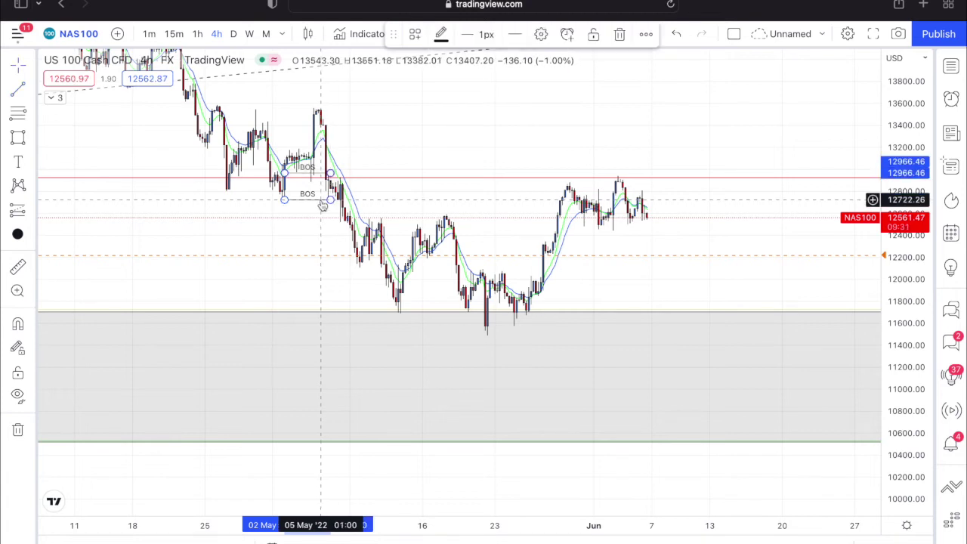
Place a copy of the BOS line at 11708.83, running from the 12 May swing low to the 20 May break
drag(312, 178, 471, 315)
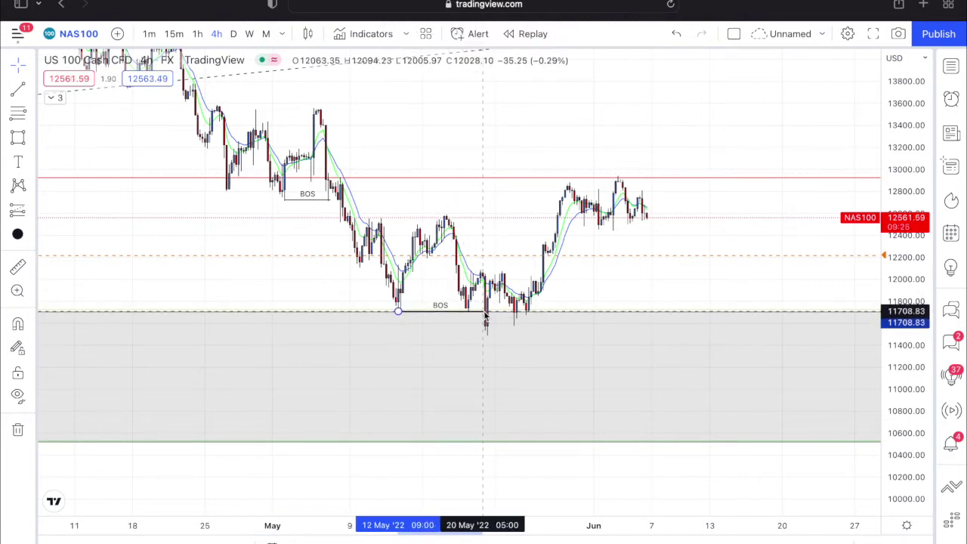
scroll(487, 317, up, 3)
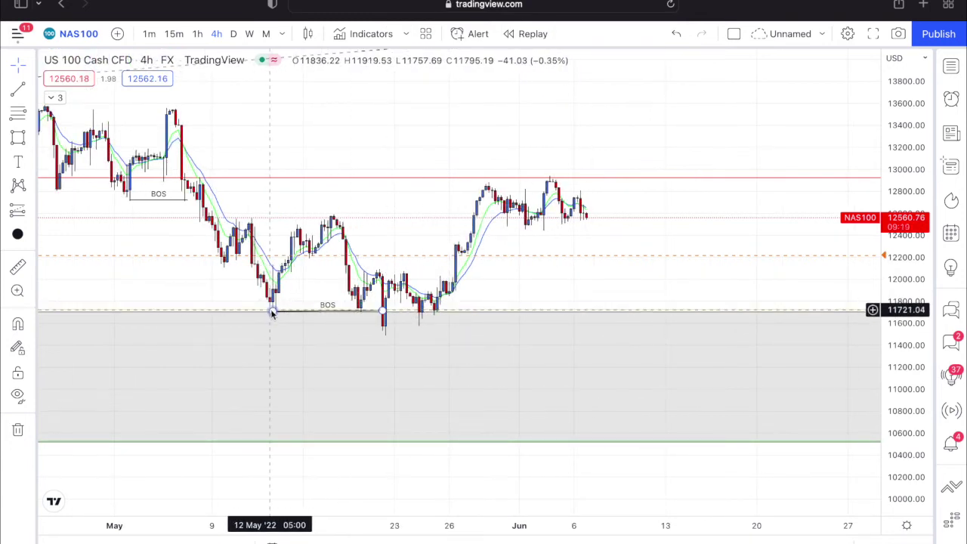
drag(382, 311, 364, 311)
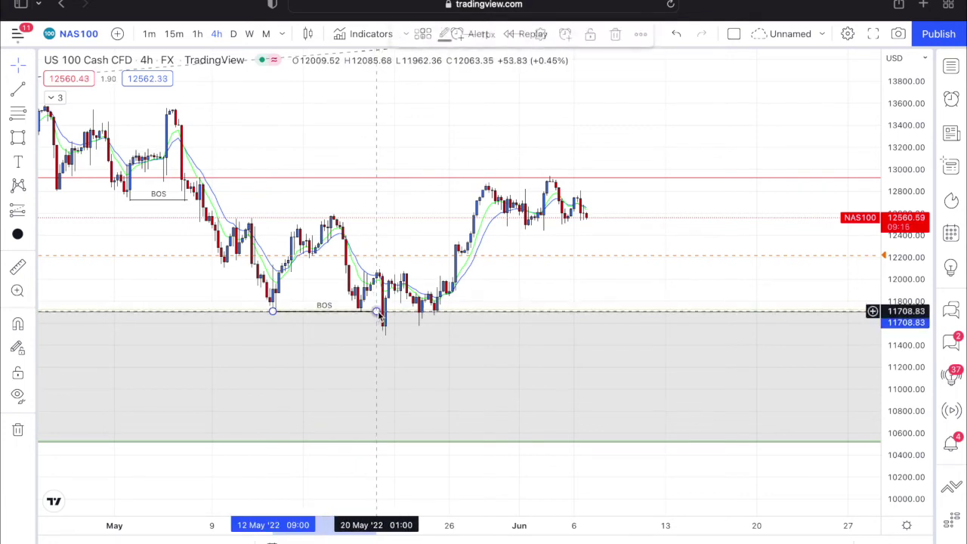
drag(413, 212, 405, 202)
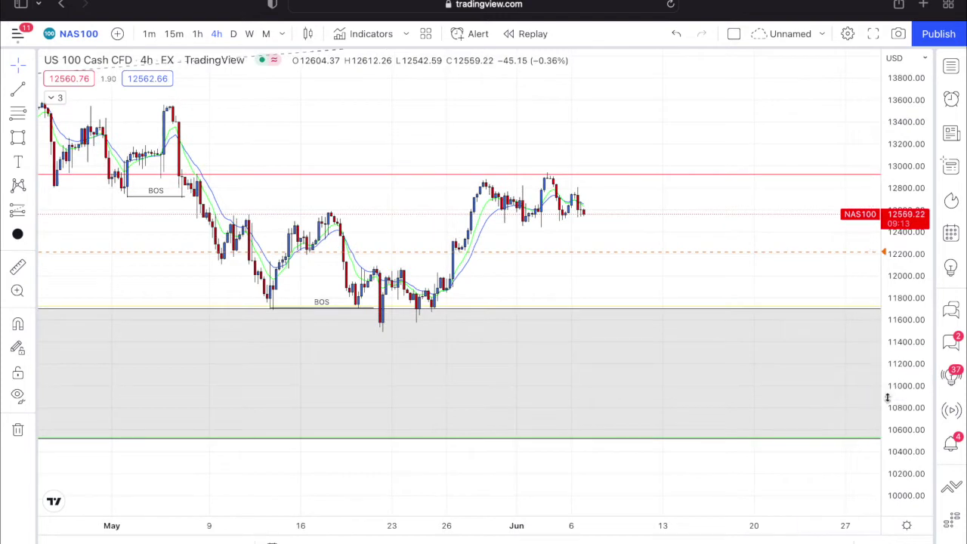
Draw a trend line with the ChoCh template at 12580.59, from the 17 May swing high to the 27 May break
drag(887, 397, 887, 290)
drag(627, 284, 724, 309)
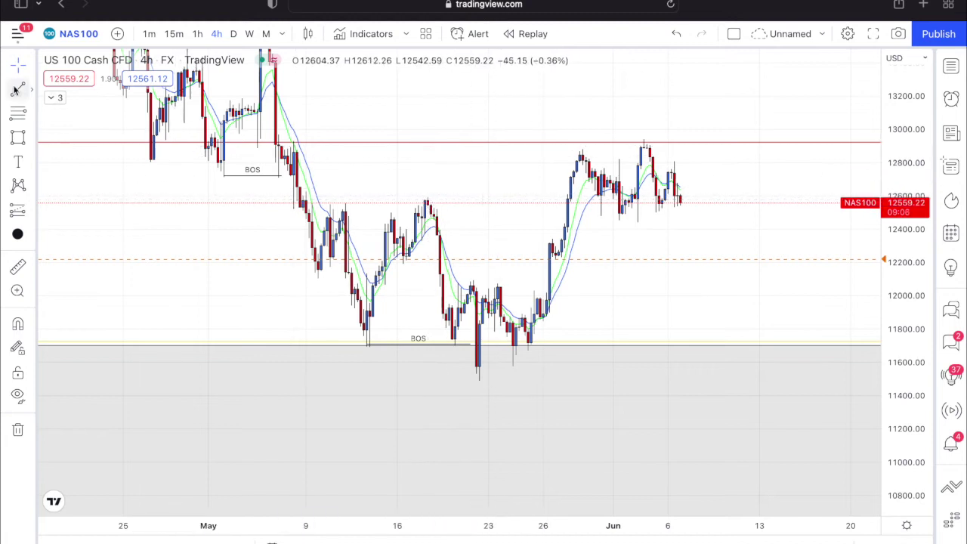
click(411, 38)
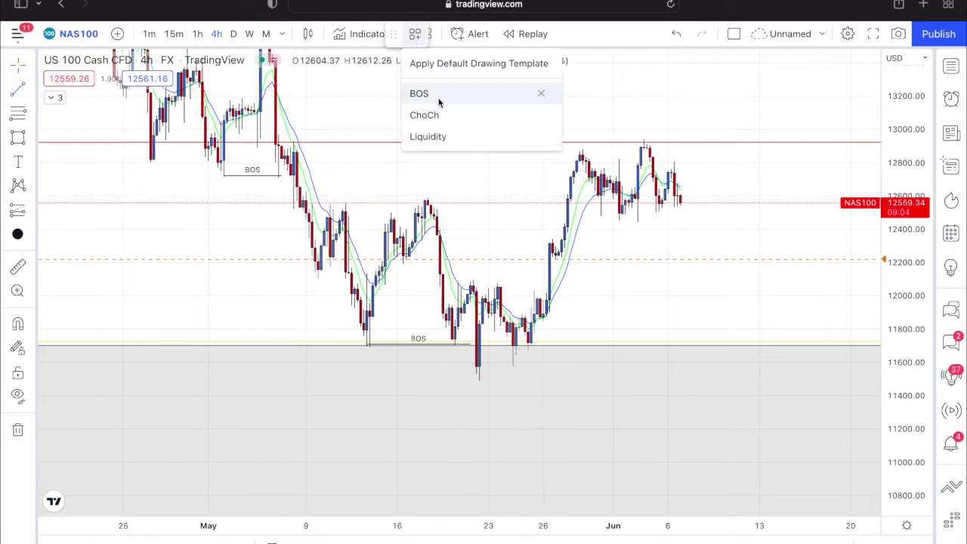
click(432, 114)
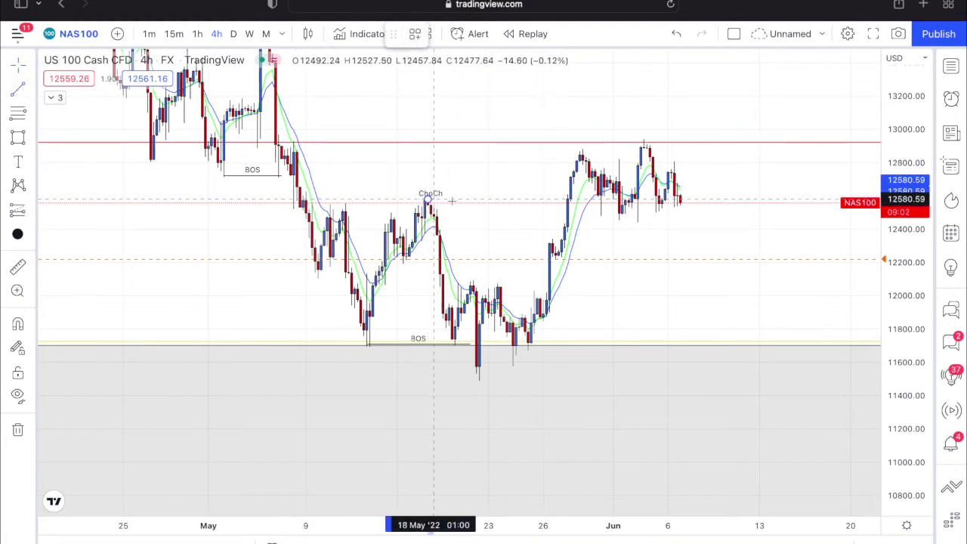
click(428, 199)
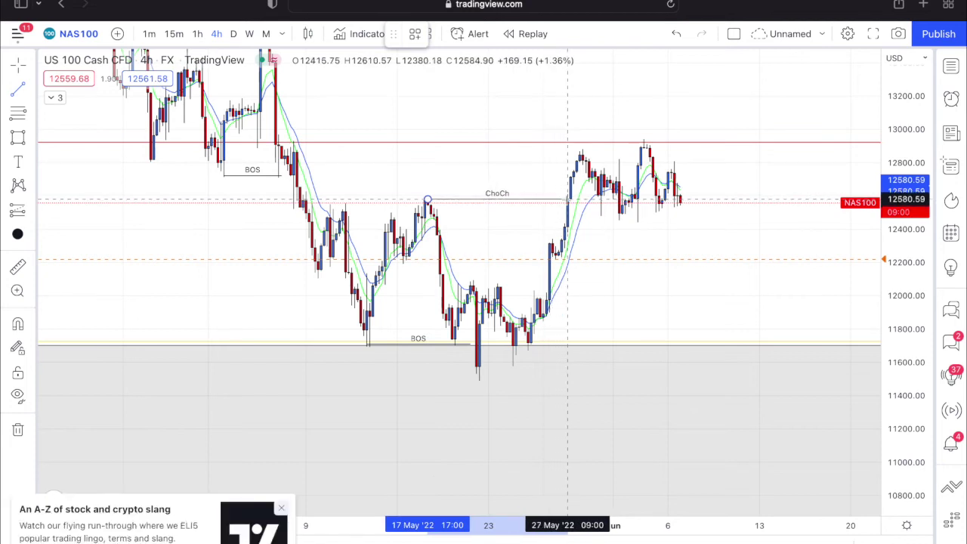
click(567, 200)
click(281, 507)
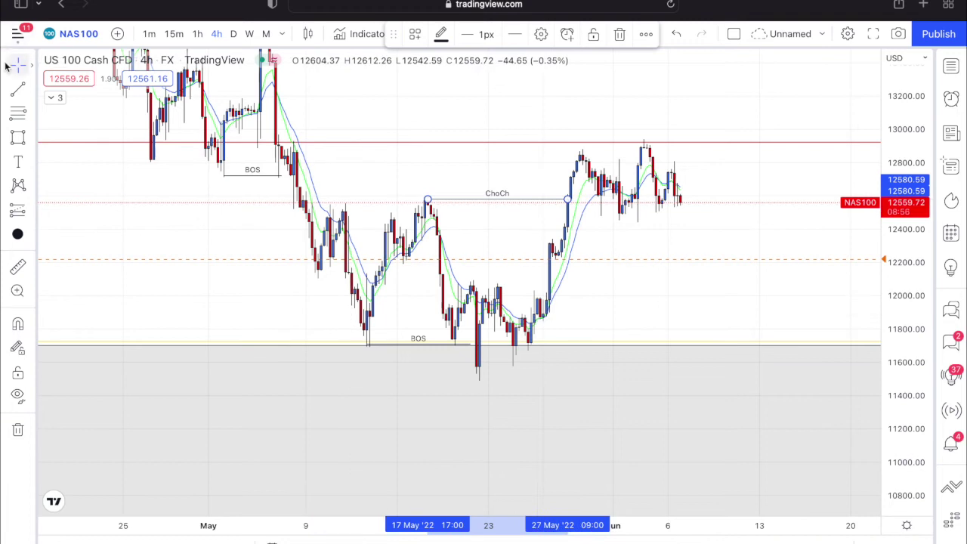
Draw a Fibonacci retracement on the 4h chart from the 20 May low (11491.99) up to the June high (12943.45)
drag(665, 317, 591, 345)
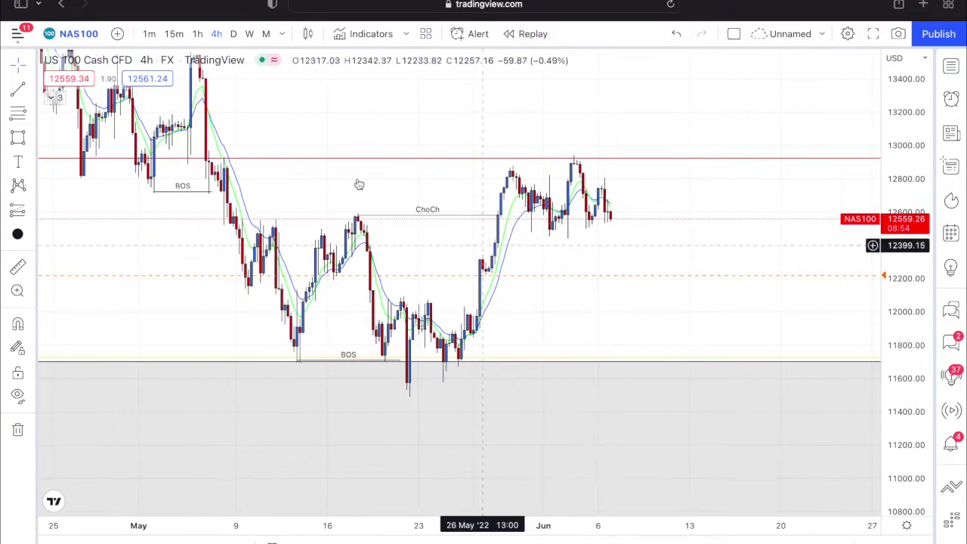
click(18, 113)
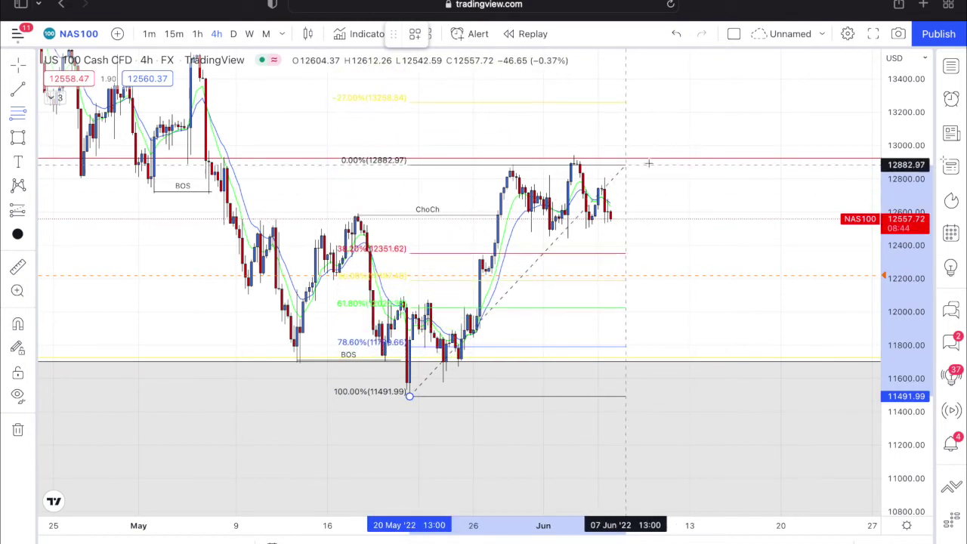
click(735, 156)
Draw a rectangle between the 61.8% and 50% Fibonacci levels, from 12044.35 to 12225.78, spanning 2 June to 17 June
click(19, 137)
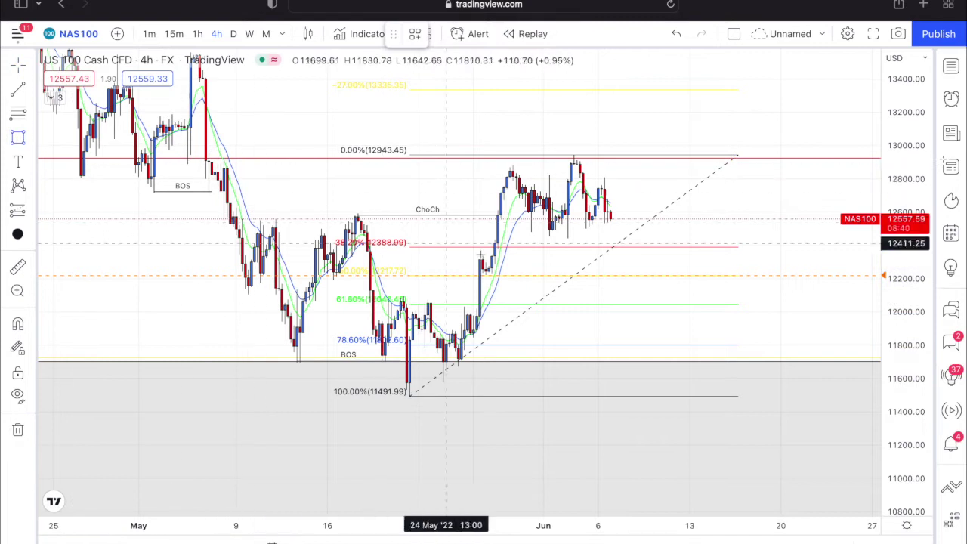
click(577, 305)
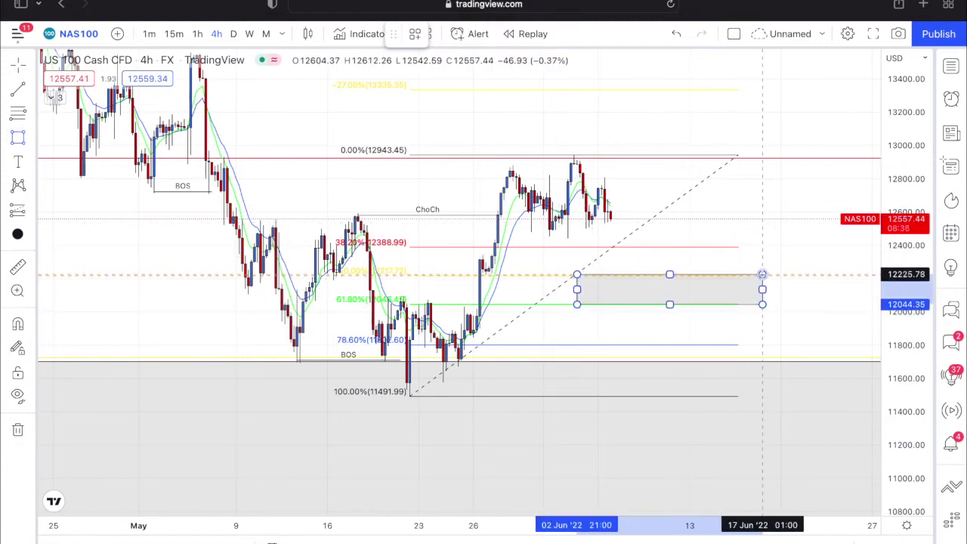
click(762, 274)
Fill the rectangle between the 61.8% and 50% levels with yellow at 36% opacity
click(469, 35)
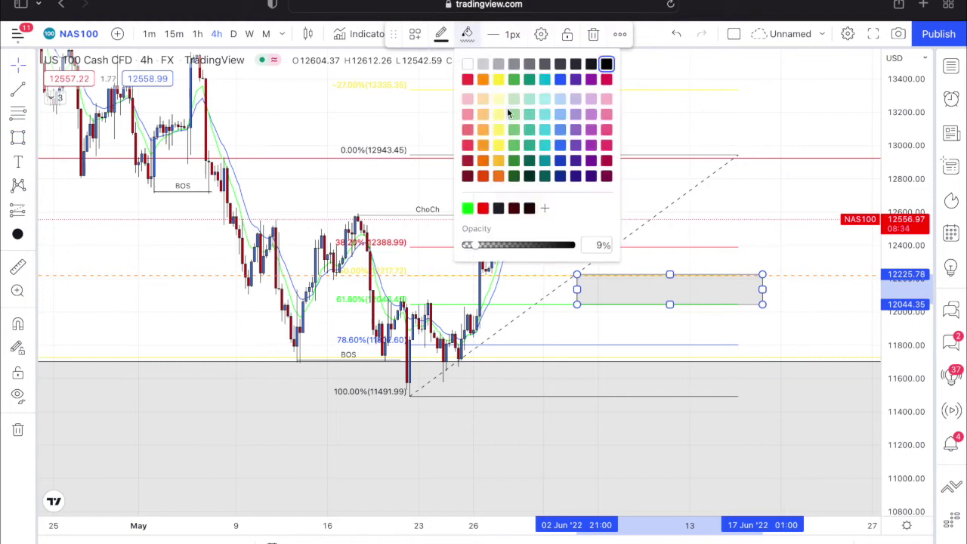
click(497, 80)
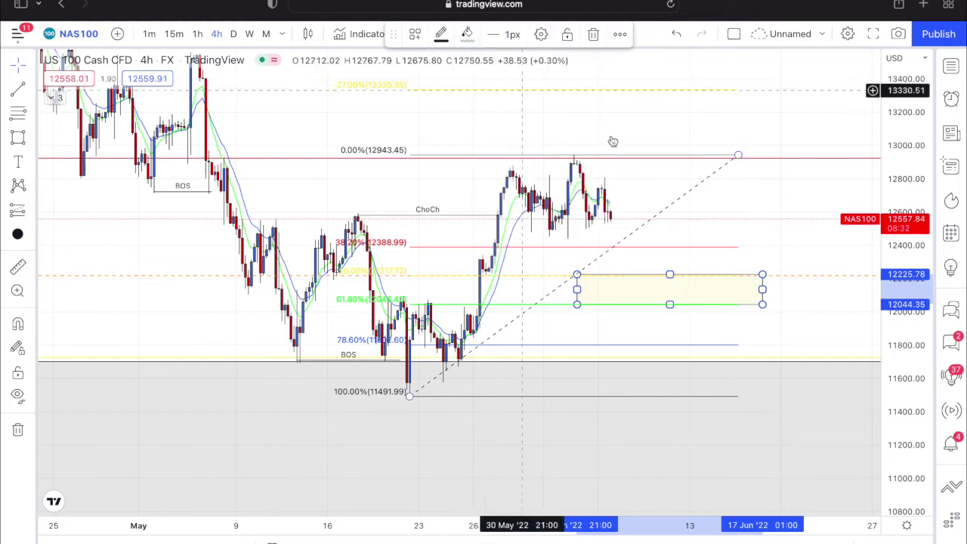
click(467, 35)
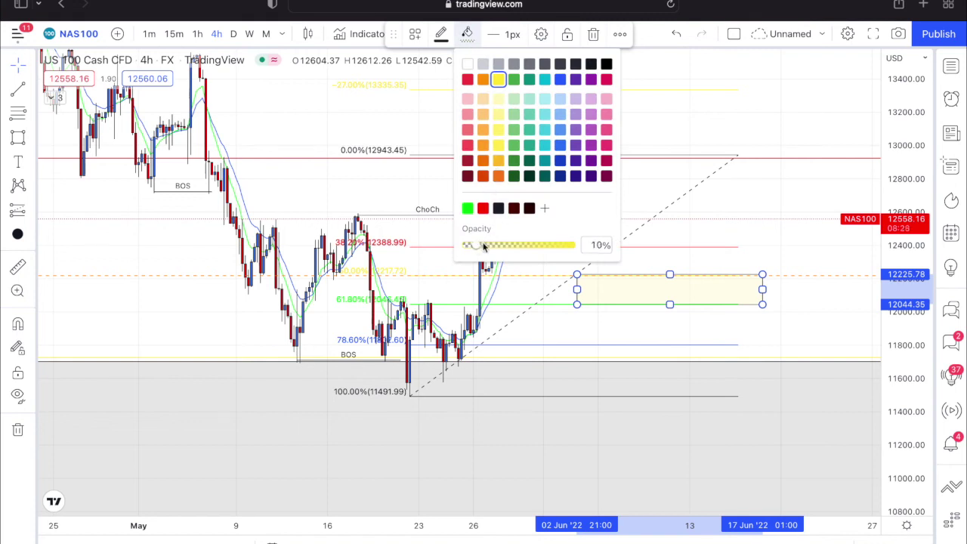
drag(504, 246, 507, 246)
click(727, 120)
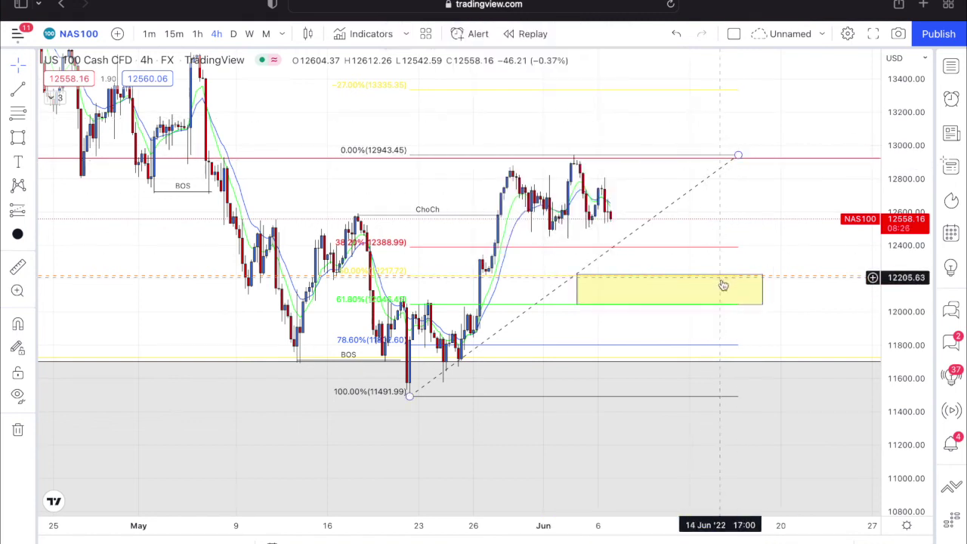
mouse_move(750, 235)
mouse_down()
mouse_move(717, 235)
mouse_move(714, 246)
mouse_move(736, 249)
mouse_up()
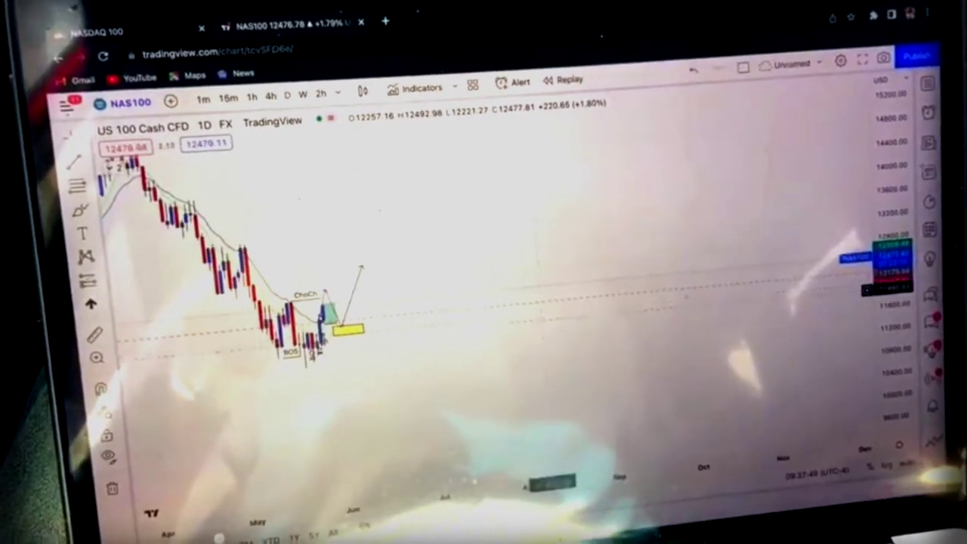
drag(541, 304, 717, 260)
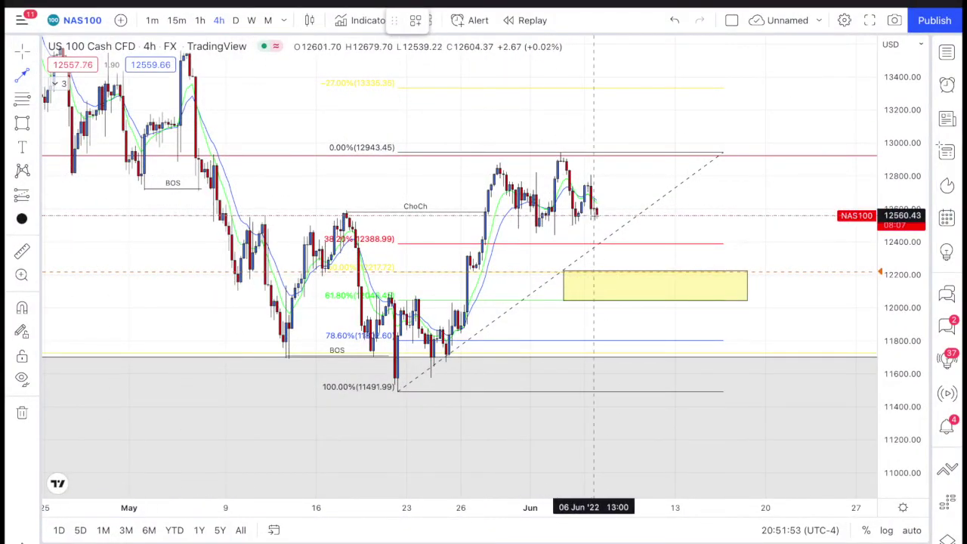
Draw an arrow from the current price down to the yellow zone and another from 12233.85 up to 13342.60 near the -27% level
click(623, 269)
click(17, 77)
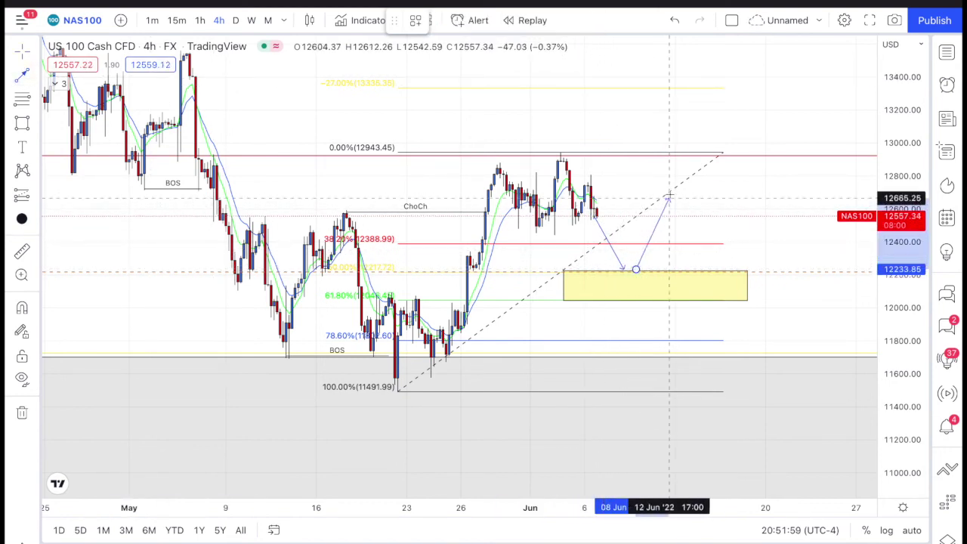
click(735, 87)
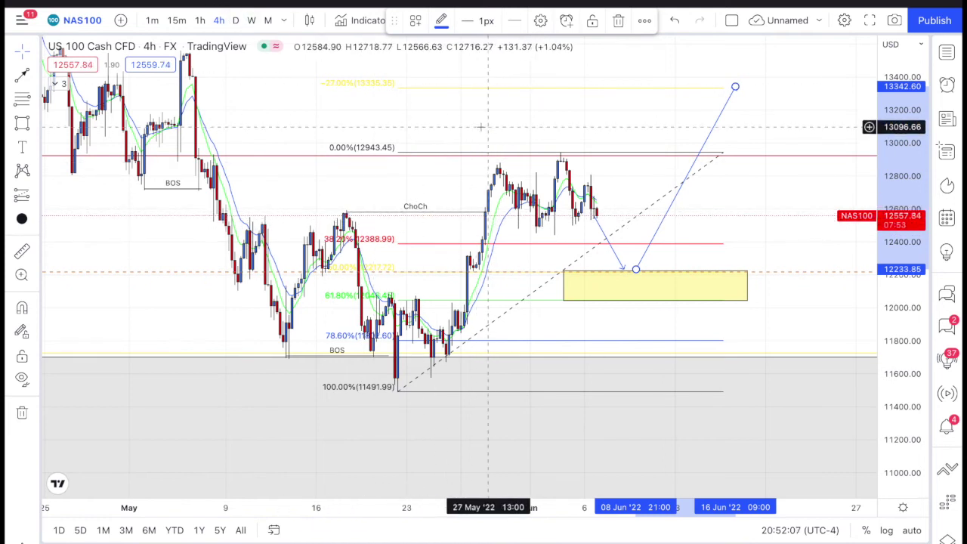
On the 1h chart, draw a rectangle below the ChoCh line from 17 May to 7 June, spanning 12582.50 to 12478.25
scroll(333, 130, up, 4)
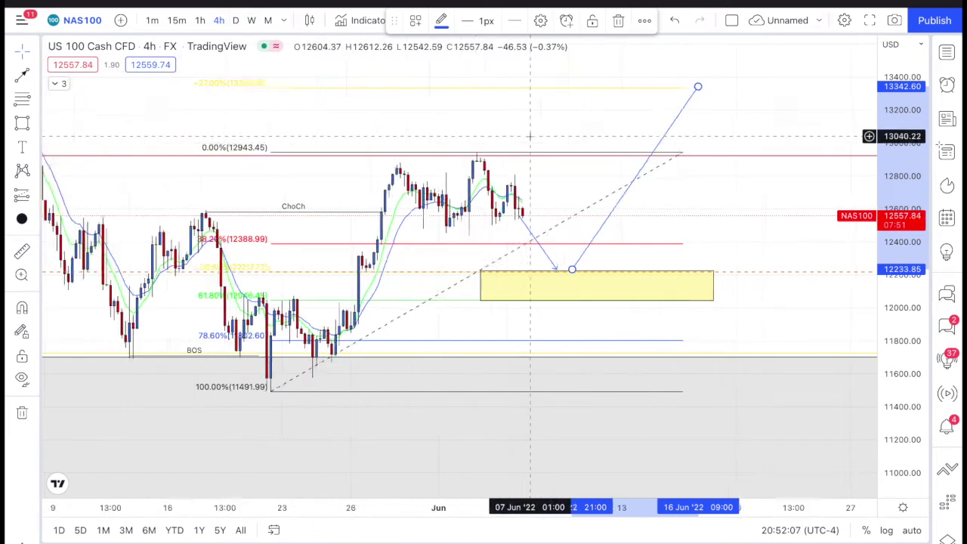
click(200, 21)
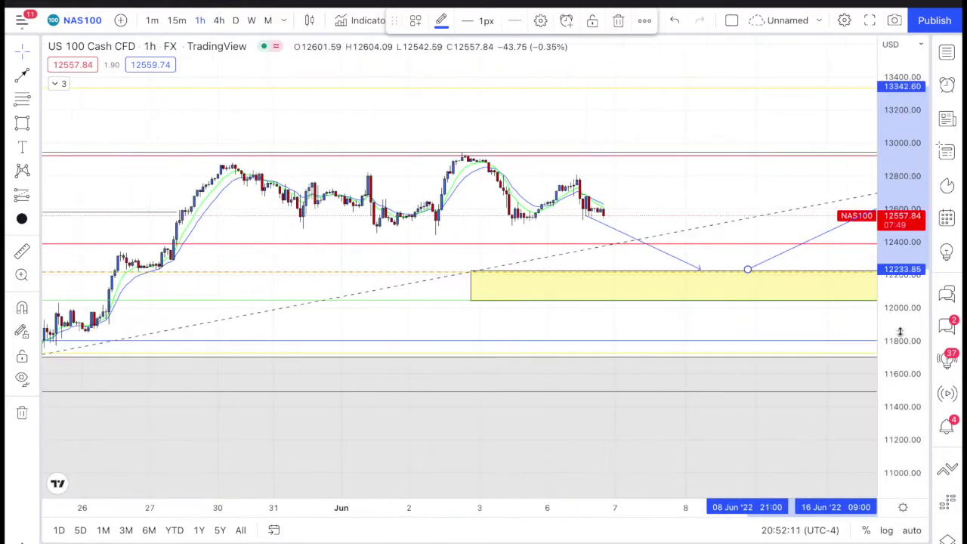
scroll(822, 221, down, 3)
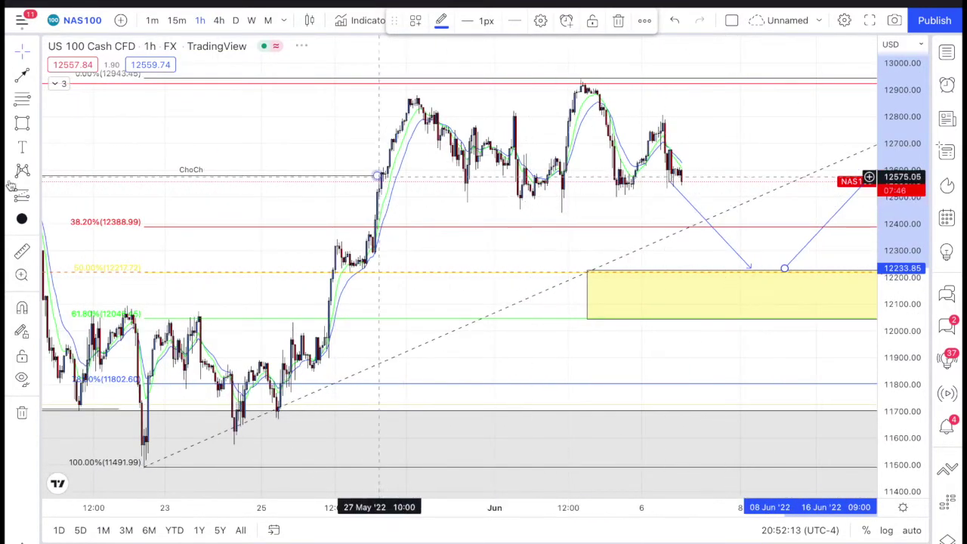
scroll(209, 151, down, 2)
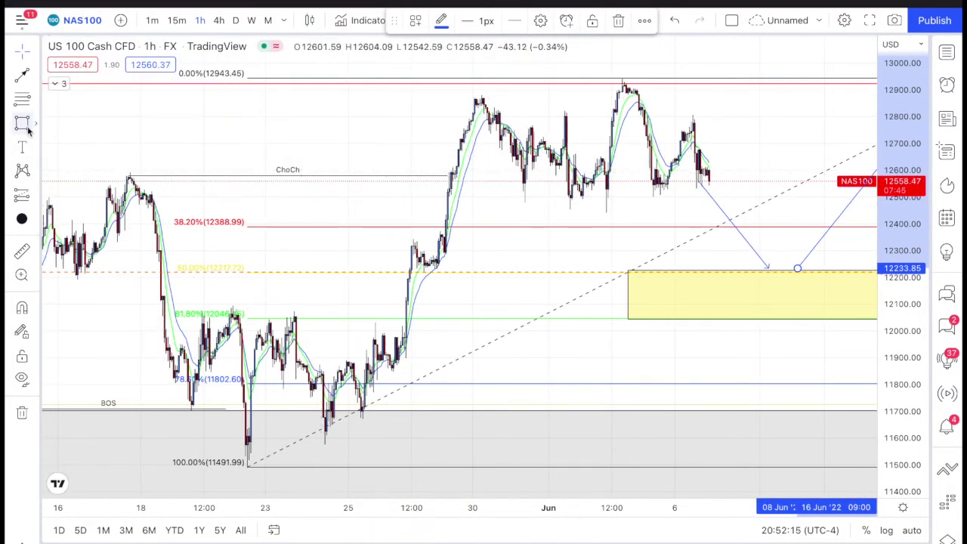
click(22, 124)
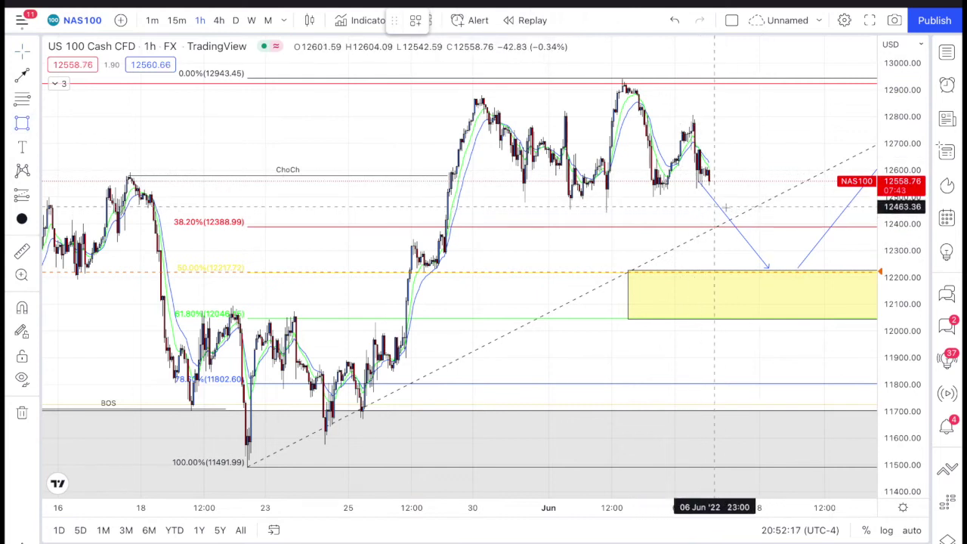
mouse_move(714, 189)
mouse_down()
mouse_move(492, 184)
mouse_move(284, 157)
mouse_move(144, 162)
mouse_move(99, 174)
mouse_up()
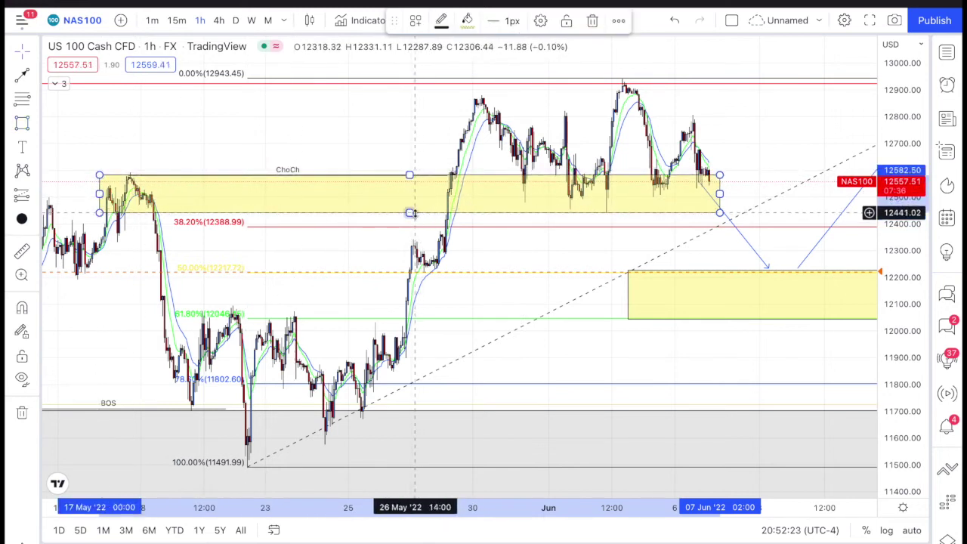
drag(408, 212, 409, 202)
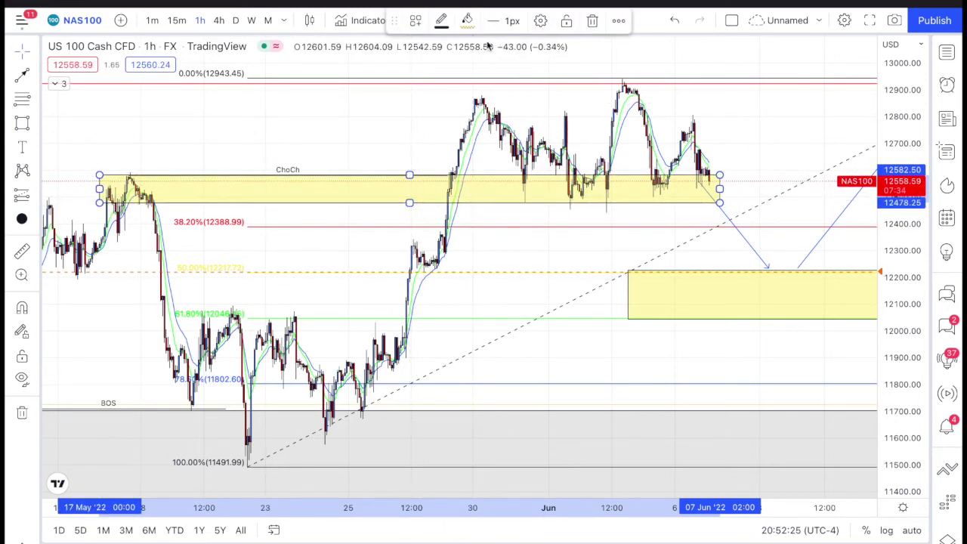
Change the ChoCh rectangle's fill to black and extend its start back to 5 May
click(468, 21)
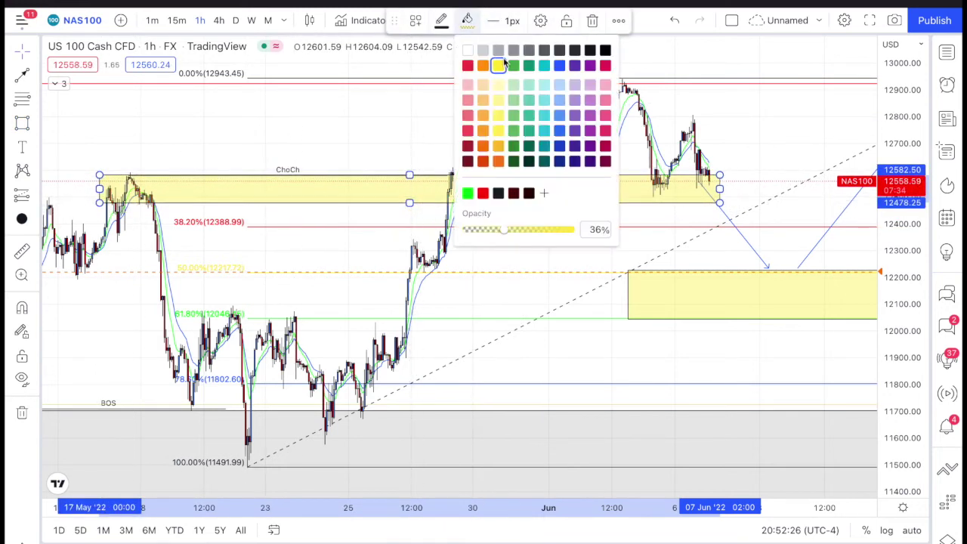
click(607, 51)
scroll(297, 178, down, 2)
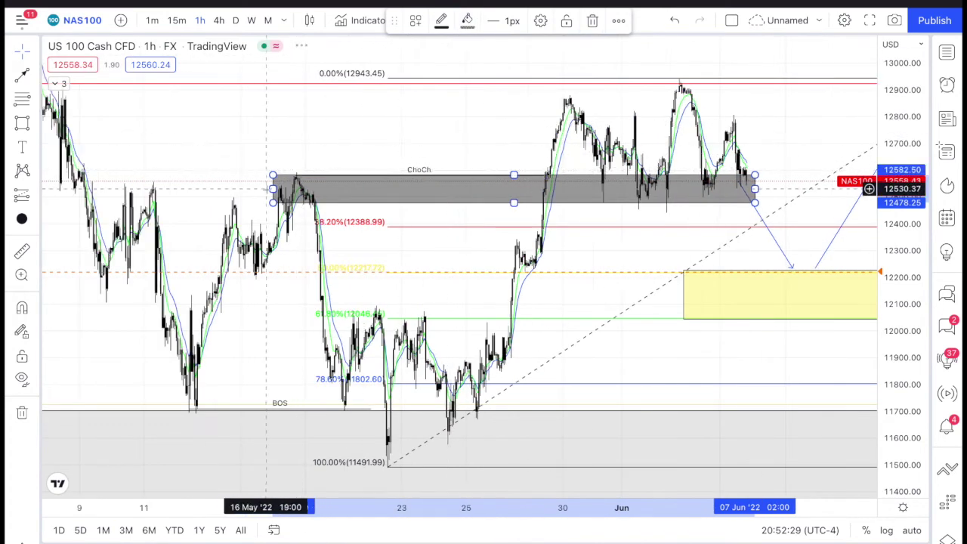
mouse_move(224, 197)
mouse_down()
mouse_move(110, 199)
mouse_move(530, 166)
mouse_move(452, 178)
mouse_up()
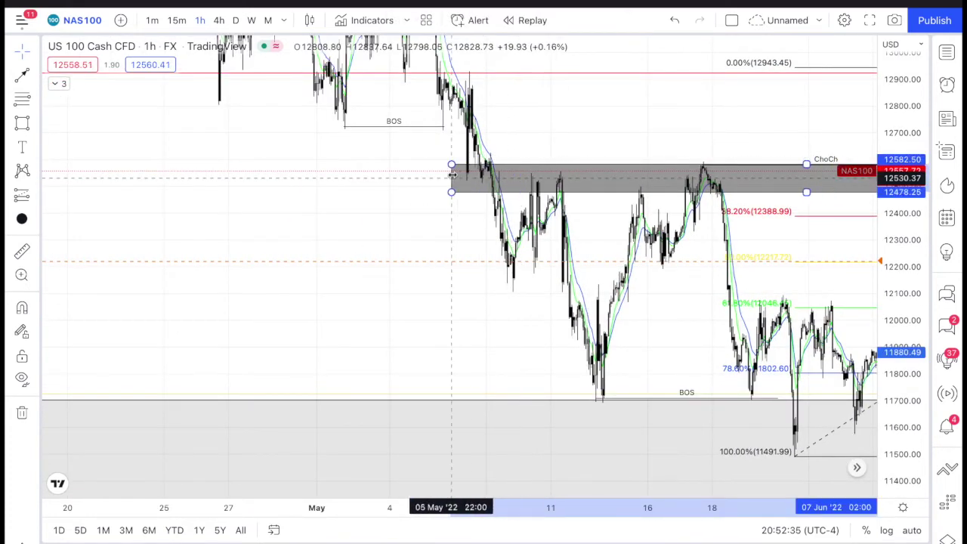
Examine the 1h price action around the ChoCh zone, the yellow retracement zone and the projected arrows
drag(918, 149, 918, 255)
scroll(518, 224, down, 5)
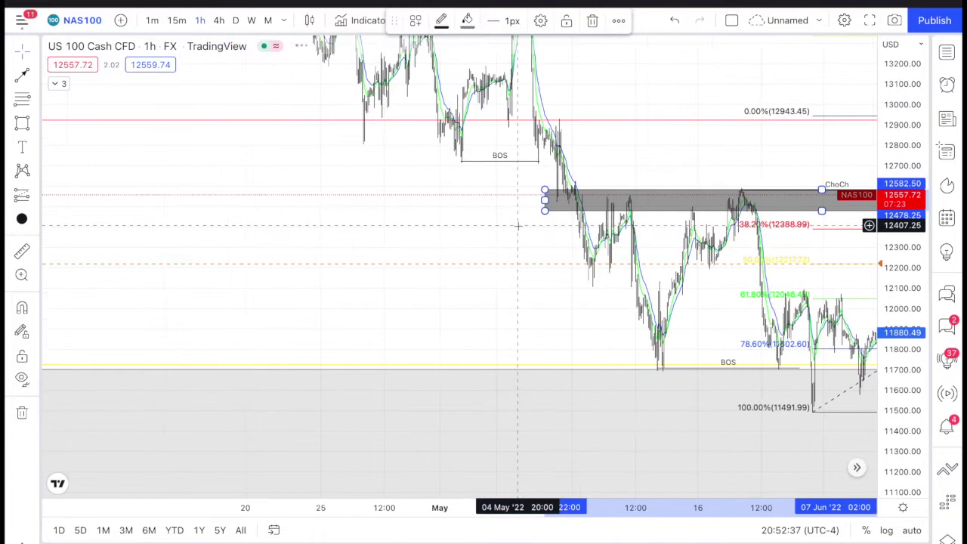
drag(668, 227, 243, 169)
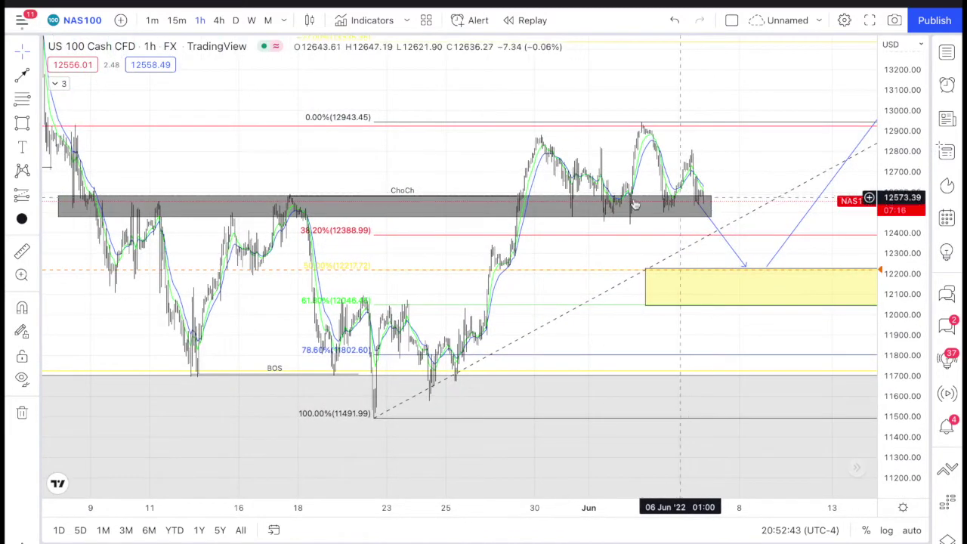
scroll(575, 201, up, 3)
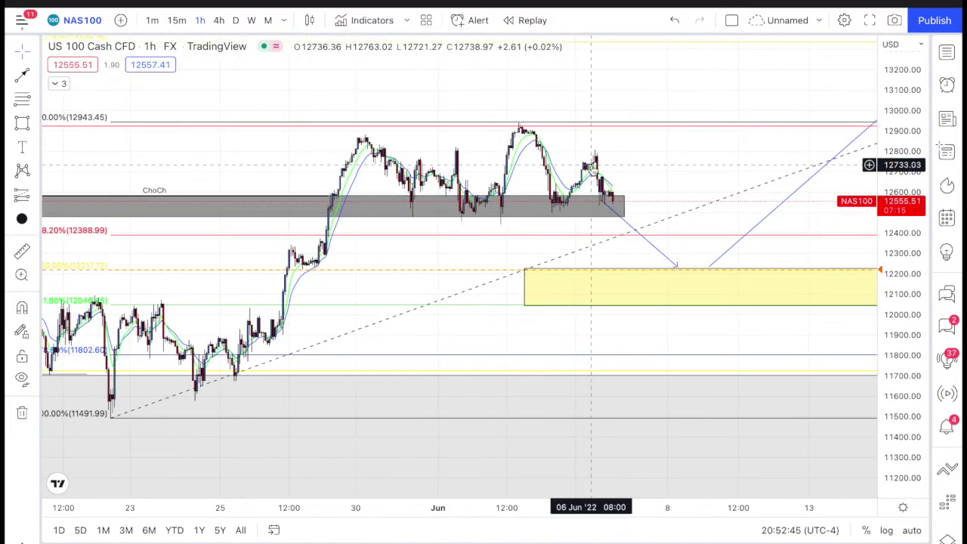
scroll(592, 214, up, 2)
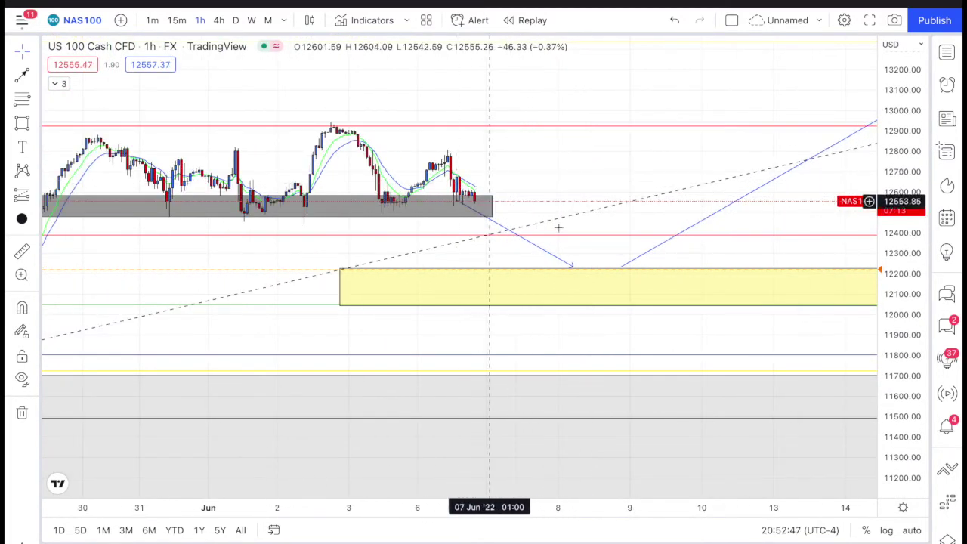
drag(893, 367, 893, 154)
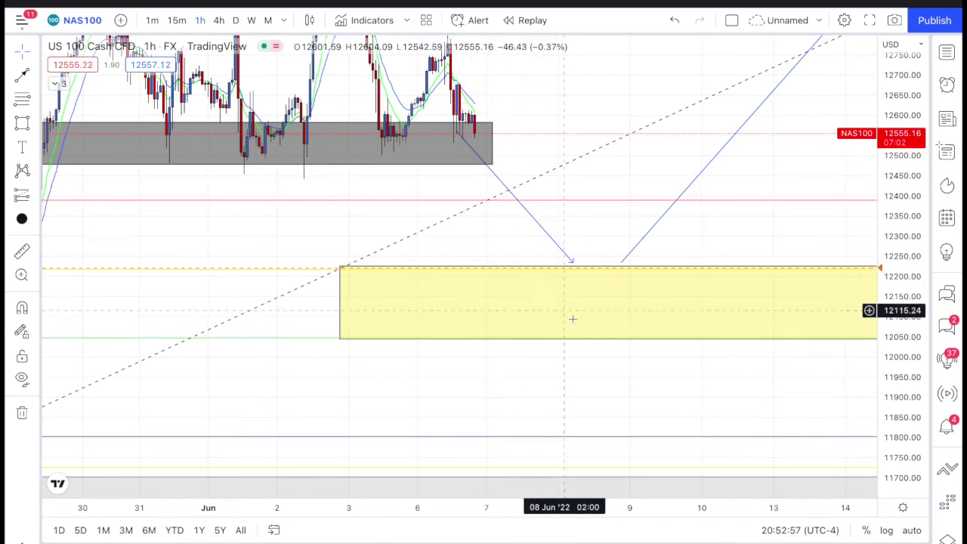
scroll(808, 229, down, 3)
drag(808, 229, 665, 260)
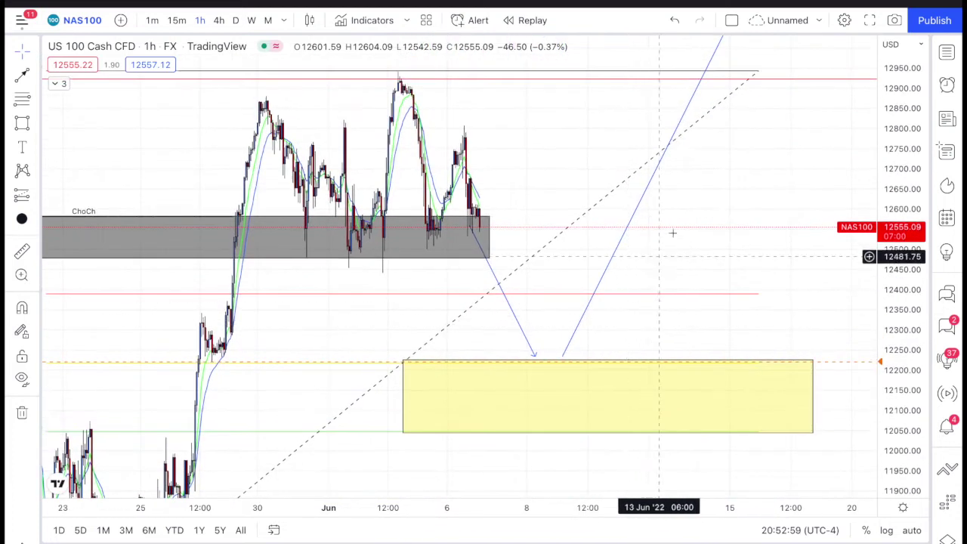
drag(718, 129, 703, 315)
drag(912, 218, 912, 339)
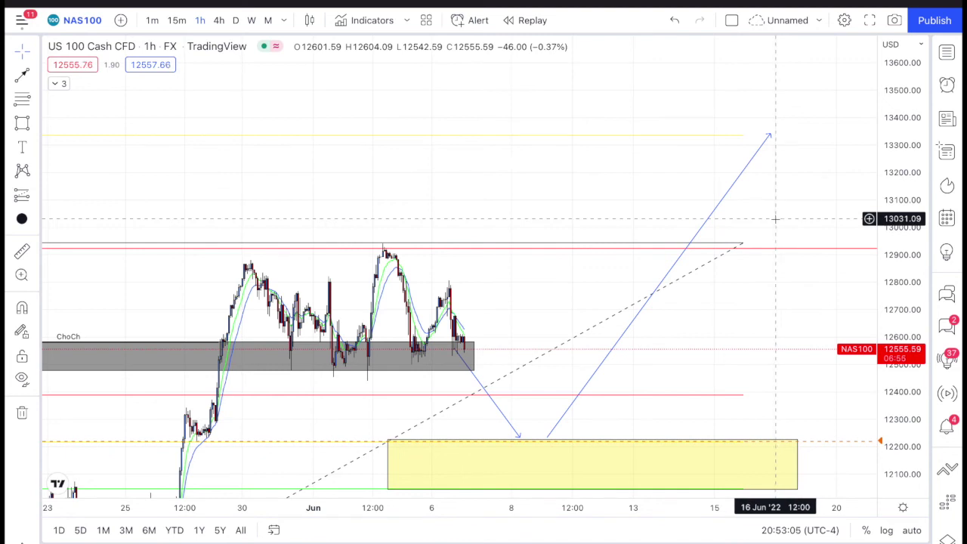
Undo the accidental move of the Fibonacci retracement's 0% end
drag(438, 244, 434, 160)
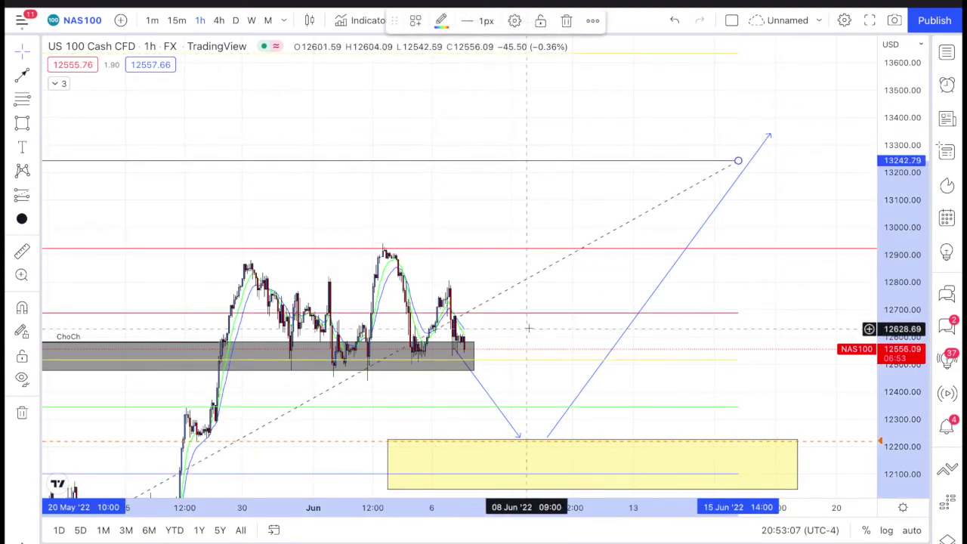
key(ctrl+z)
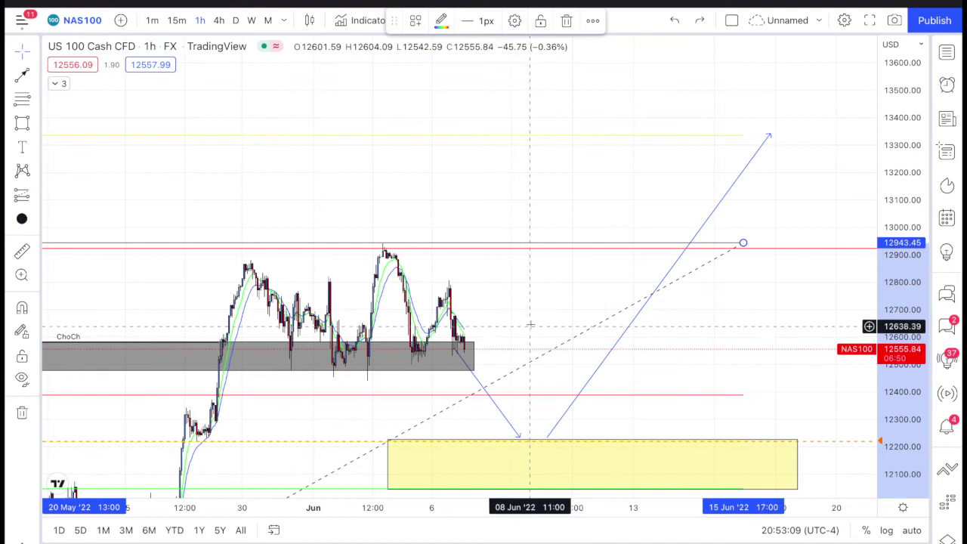
drag(536, 300, 505, 211)
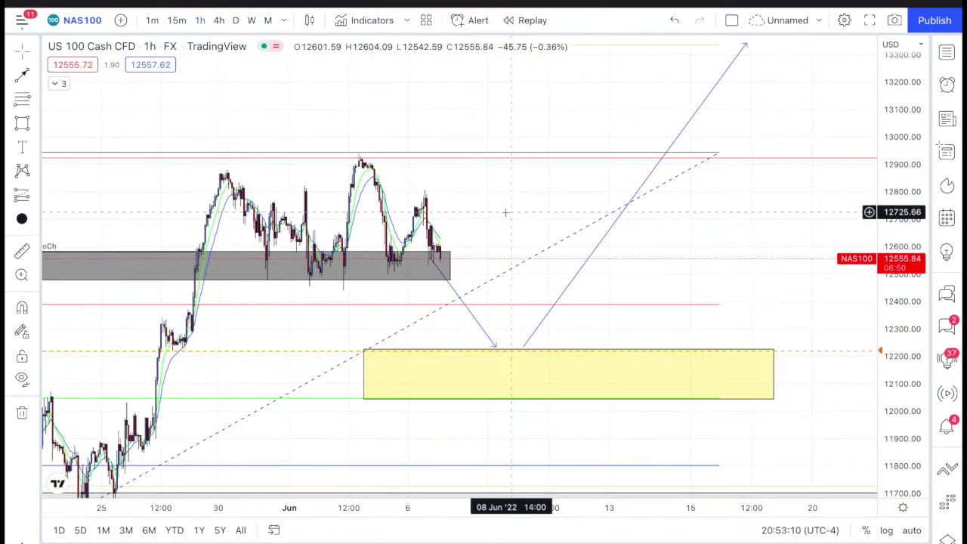
Switch to the 4h chart and examine the full setup with its zones, Fibonacci levels and projected arrows
click(217, 21)
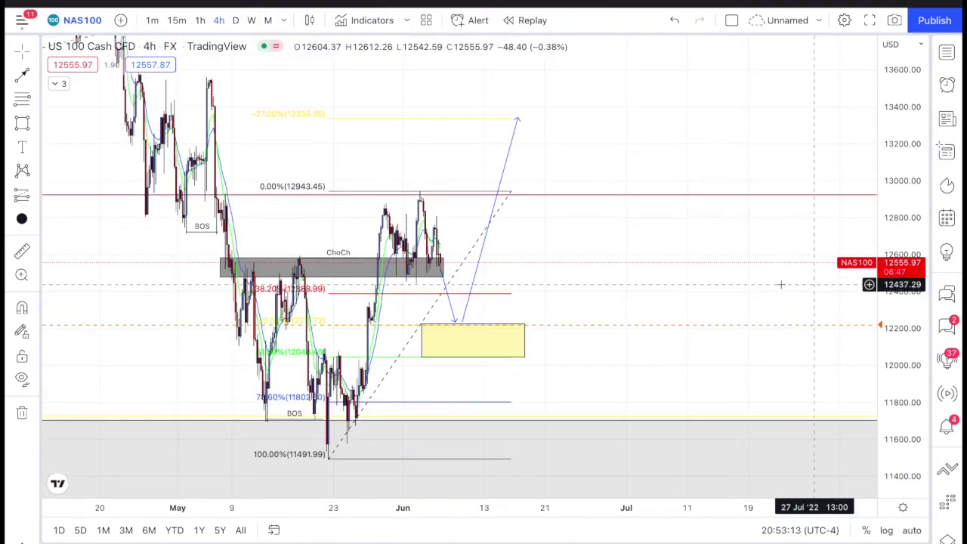
drag(907, 257, 907, 347)
drag(698, 330, 917, 351)
drag(700, 507, 566, 515)
drag(897, 438, 880, 313)
scroll(824, 287, down, 3)
drag(882, 200, 884, 287)
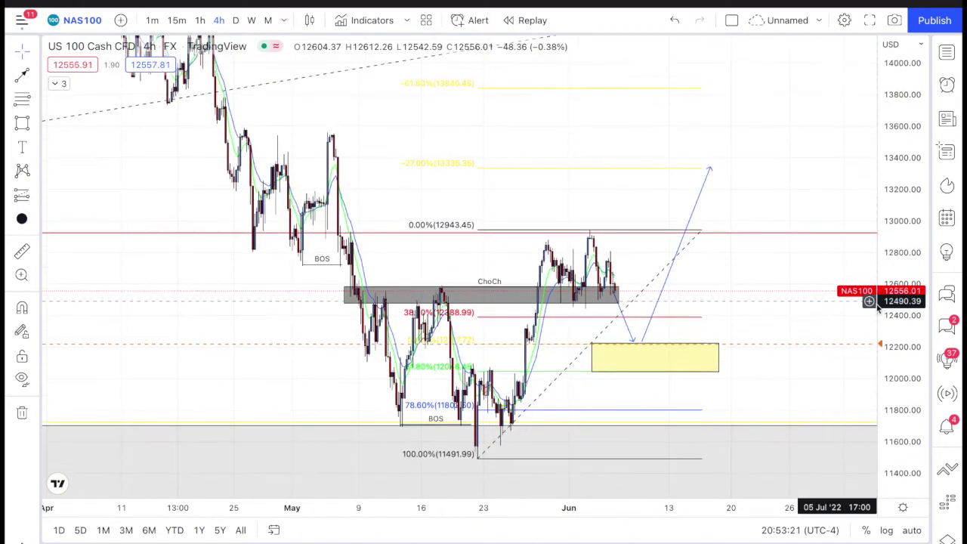
drag(604, 505, 550, 509)
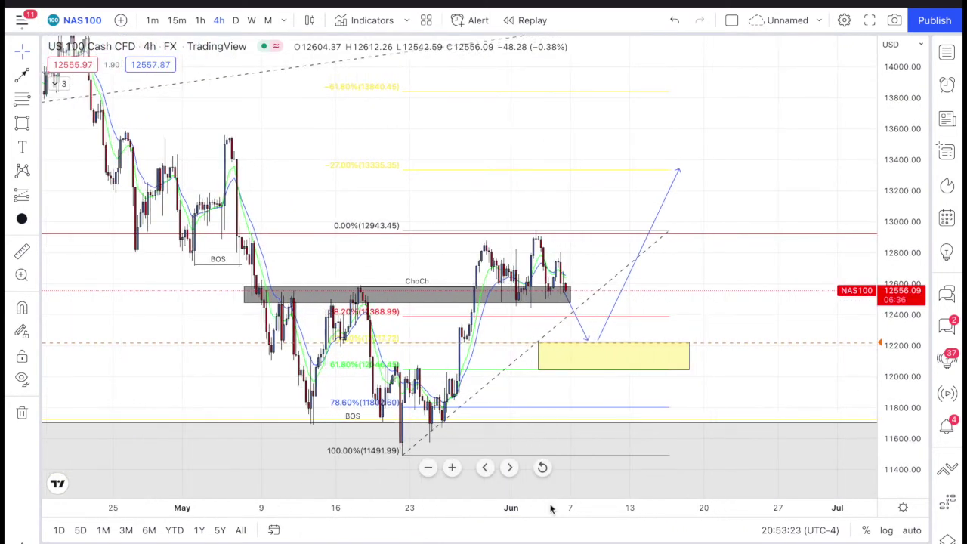